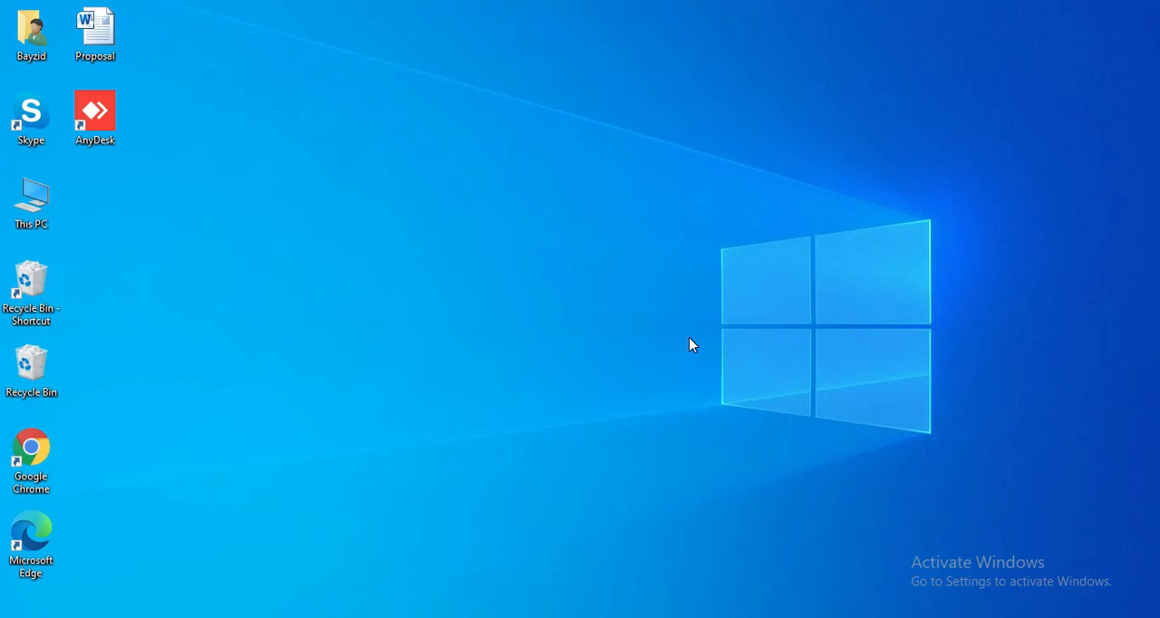
- Switch to the Content - All workbook in Microsoft Excel and look over the Count Functions tables on Sheet2
key(alt+Tab)
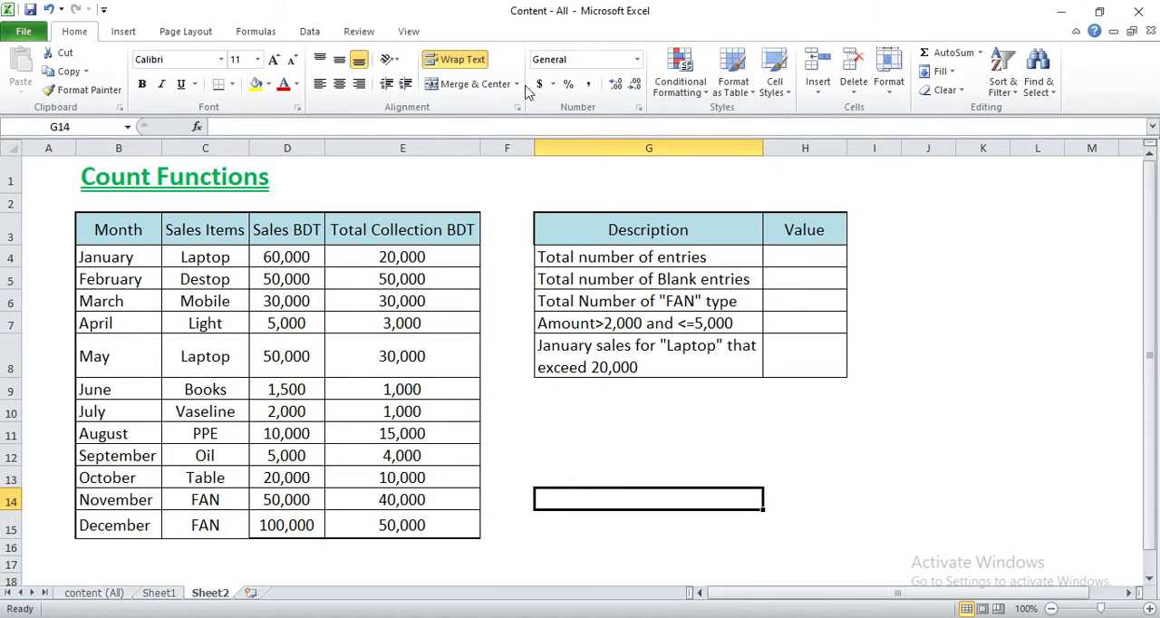
click(556, 413)
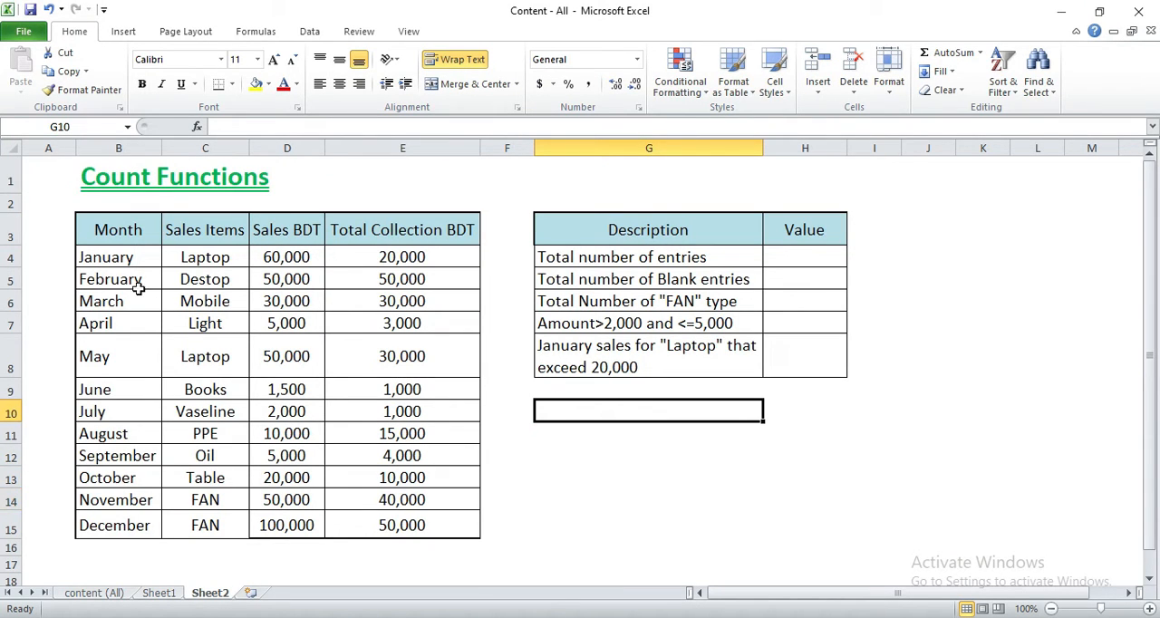
drag(127, 228, 628, 451)
click(628, 450)
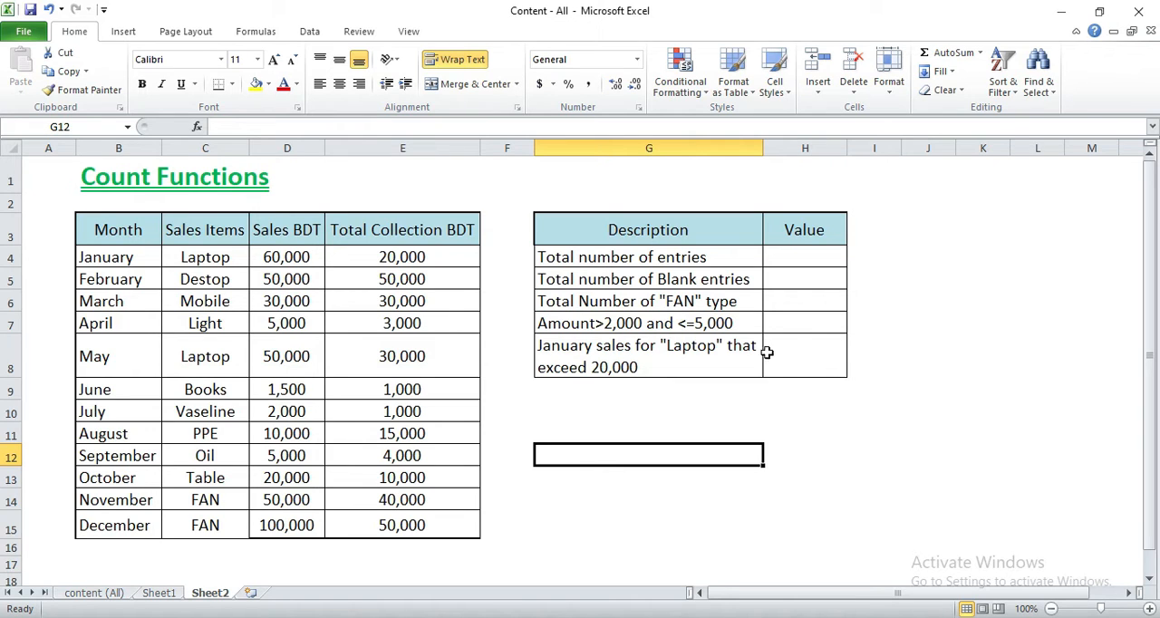
click(807, 255)
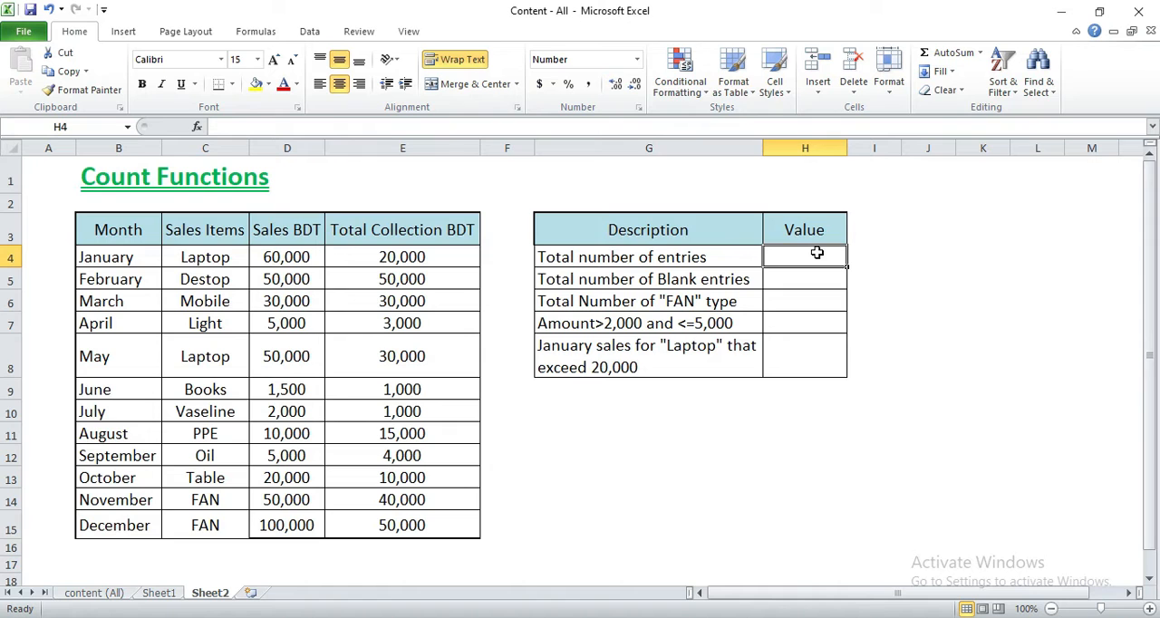
drag(128, 260, 121, 524)
click(121, 525)
mouse_move(121, 257)
mouse_down()
mouse_move(119, 523)
mouse_move(136, 308)
mouse_move(128, 259)
mouse_up()
click(129, 525)
drag(121, 260, 751, 353)
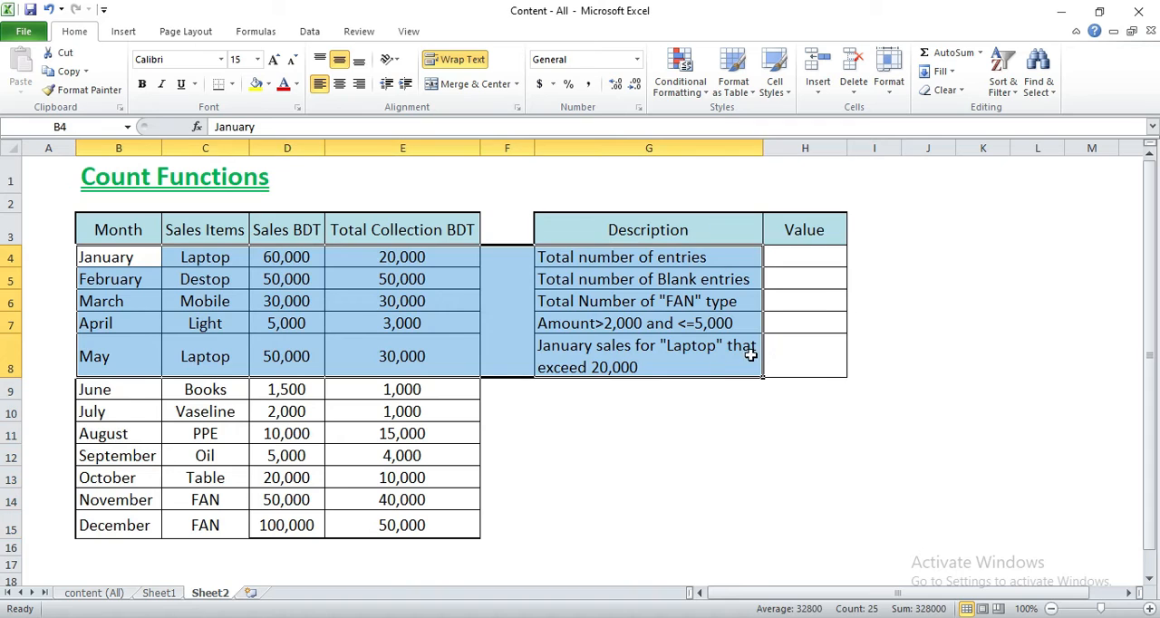
- Count the total number of entries in H4 with the formula =COUNTA(B4:B15)
click(807, 260)
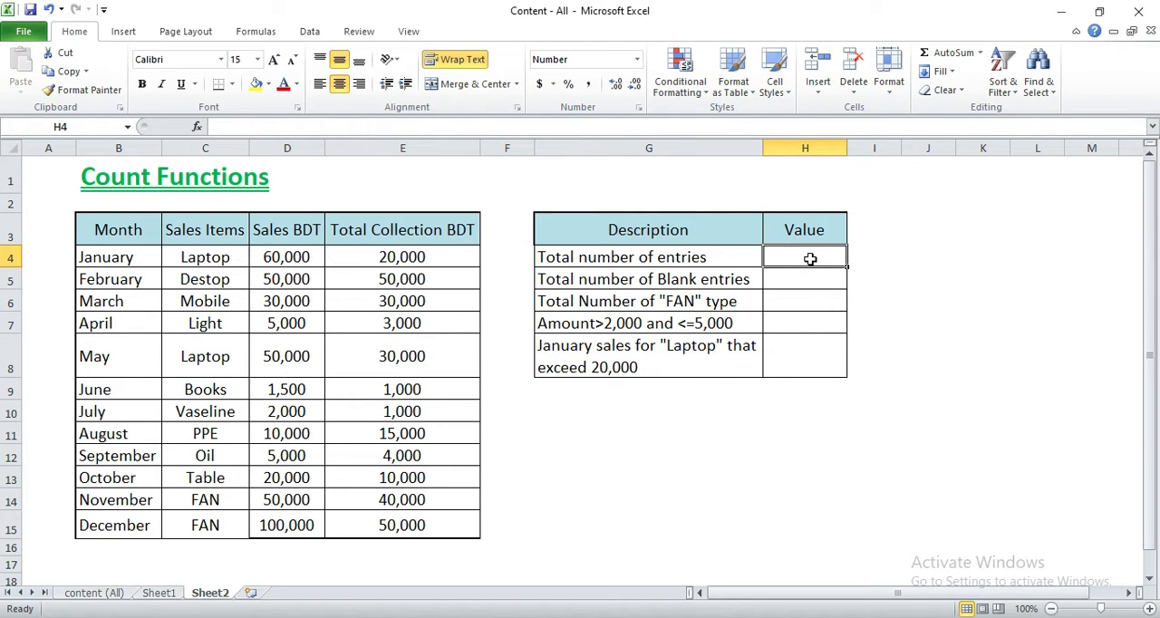
text(=count)
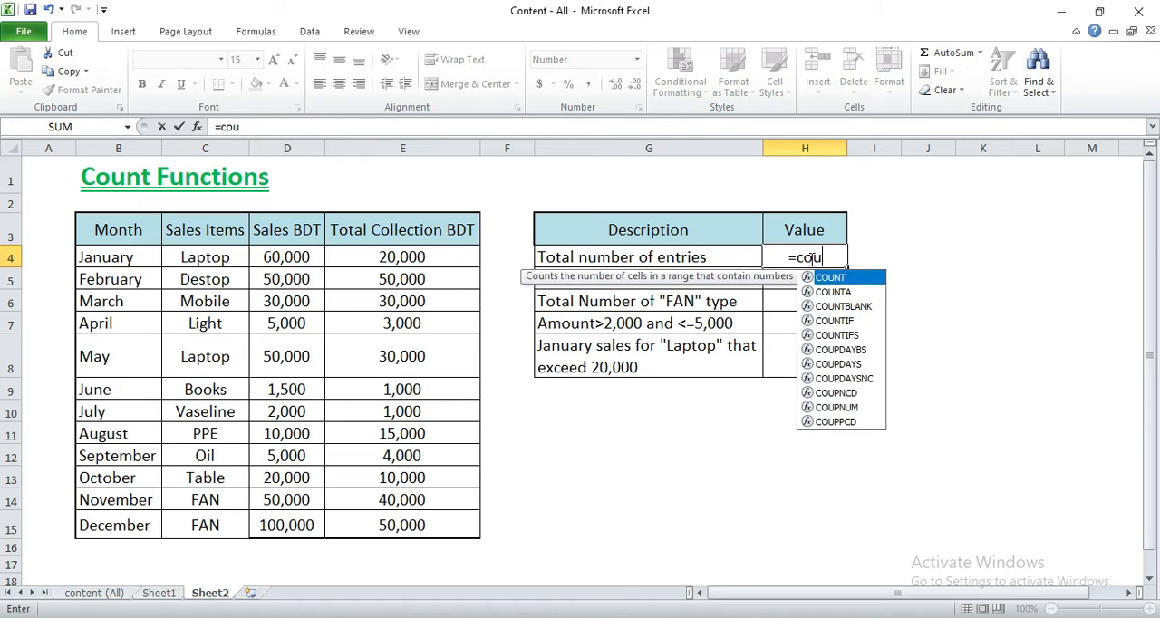
double_click(843, 298)
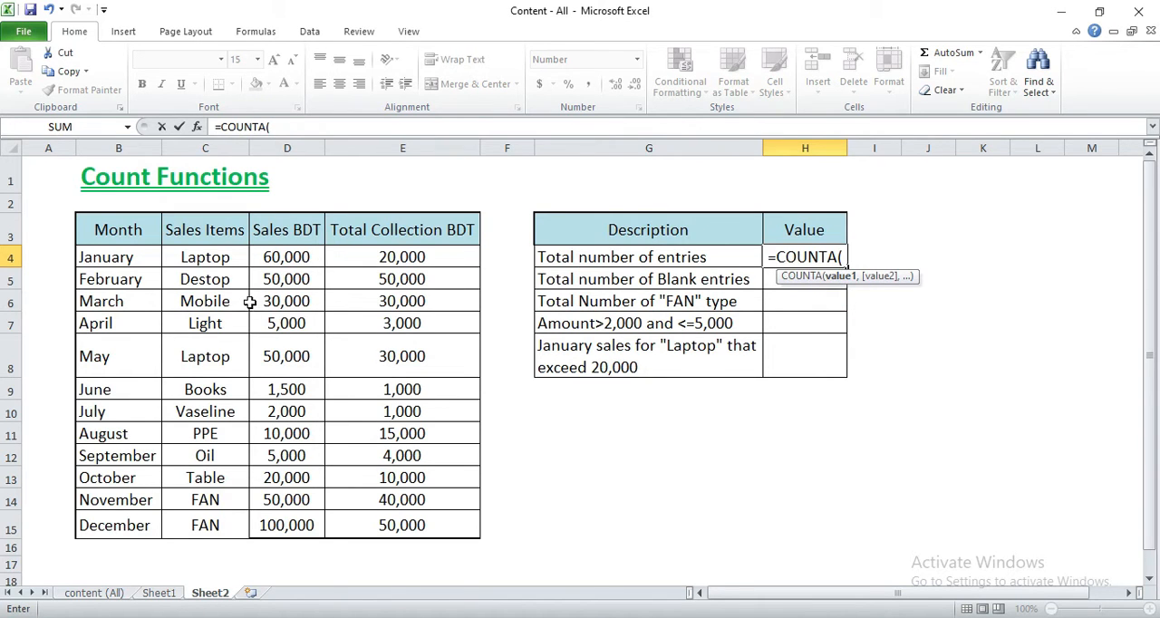
drag(125, 260, 129, 524)
click(330, 127)
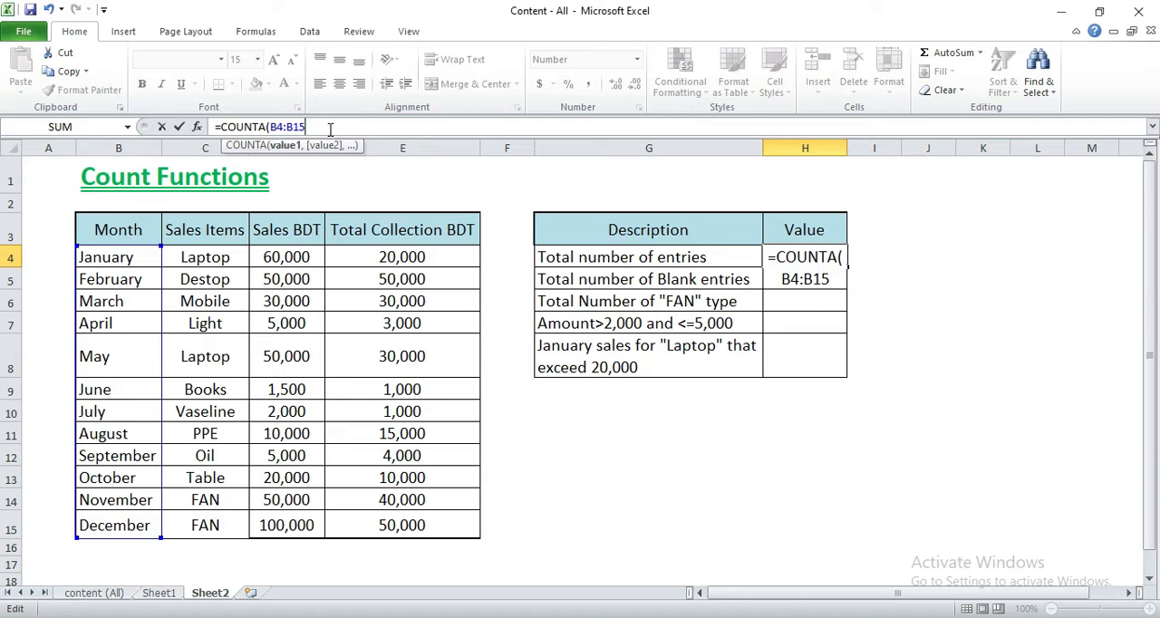
text())
key(Return)
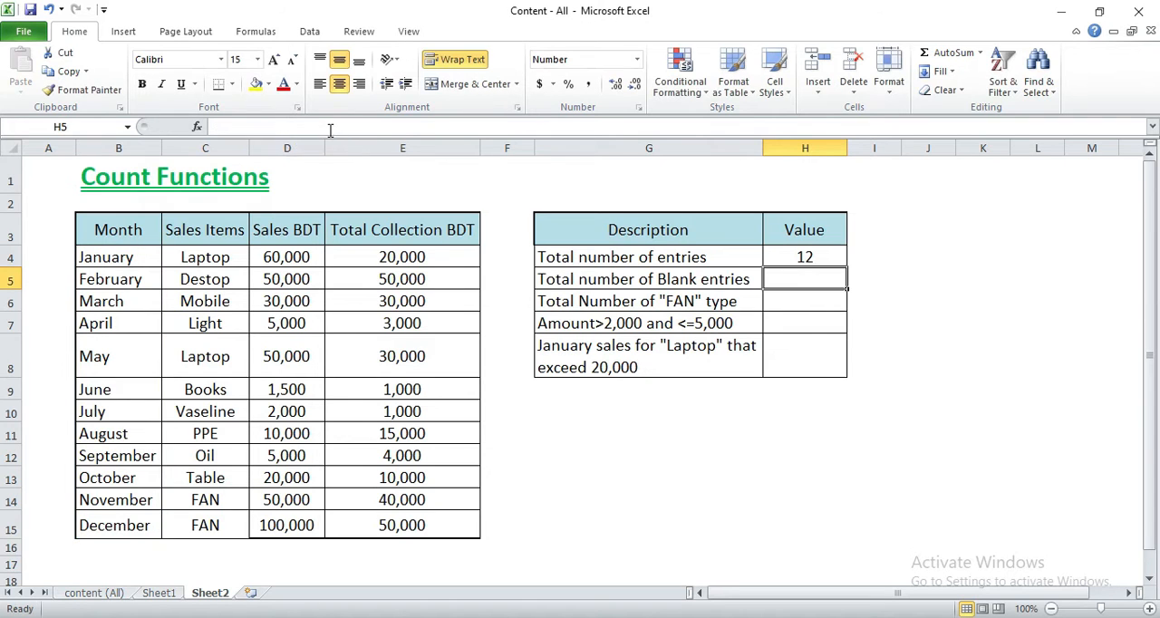
- Check the COUNTA formula in H4 against the Month column and look over the sales table for blank cells
click(818, 253)
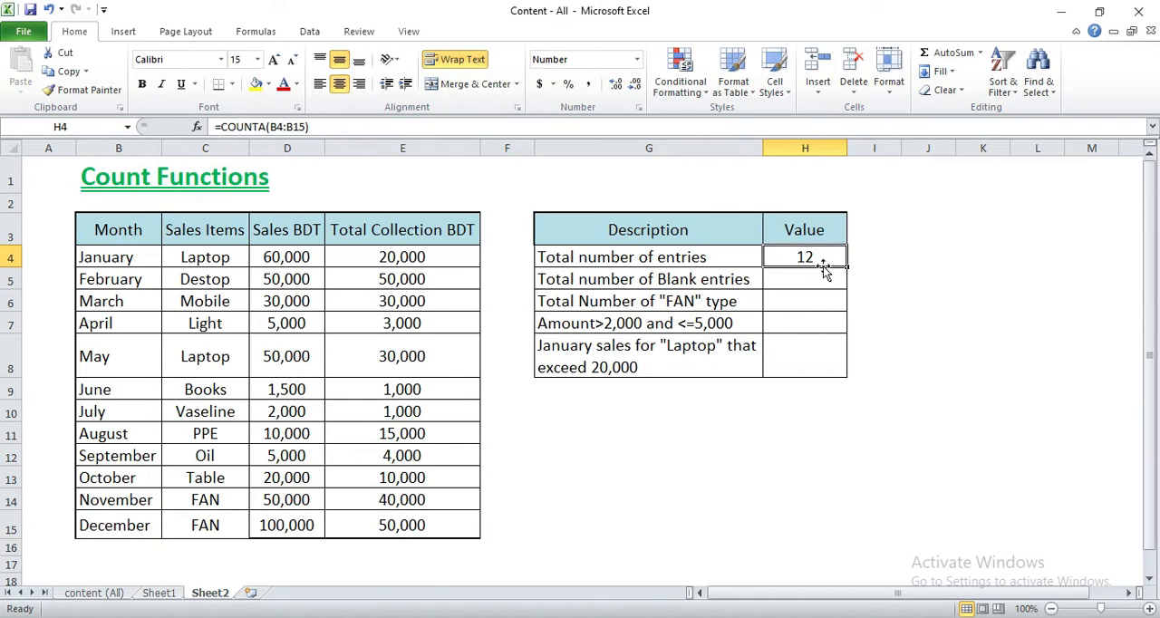
click(147, 258)
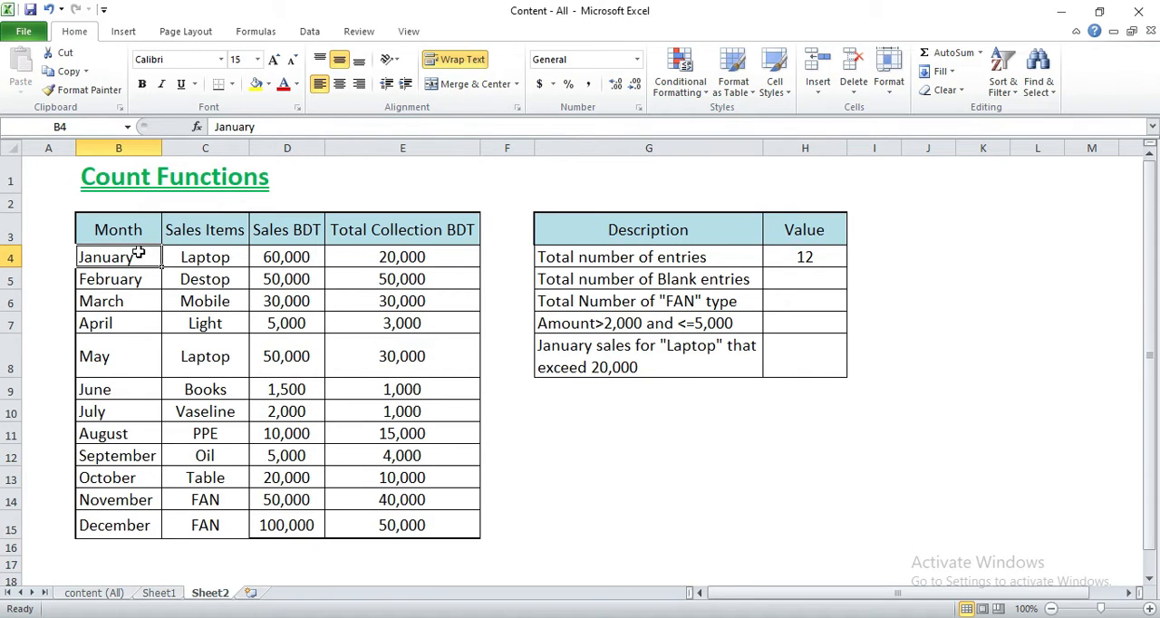
drag(136, 256, 141, 414)
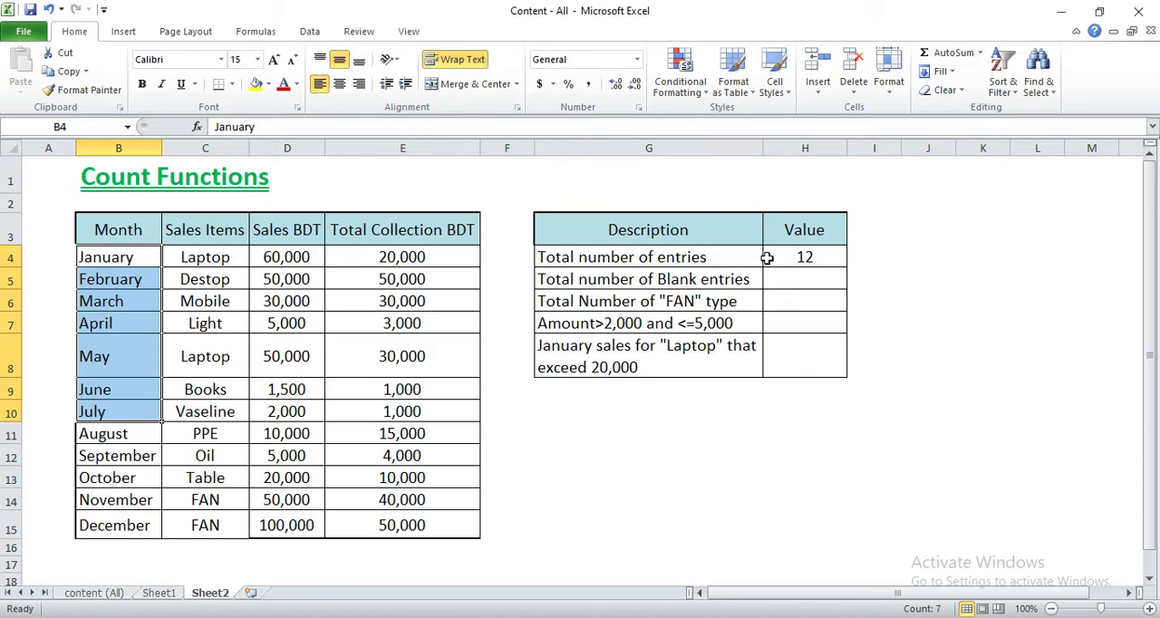
click(803, 257)
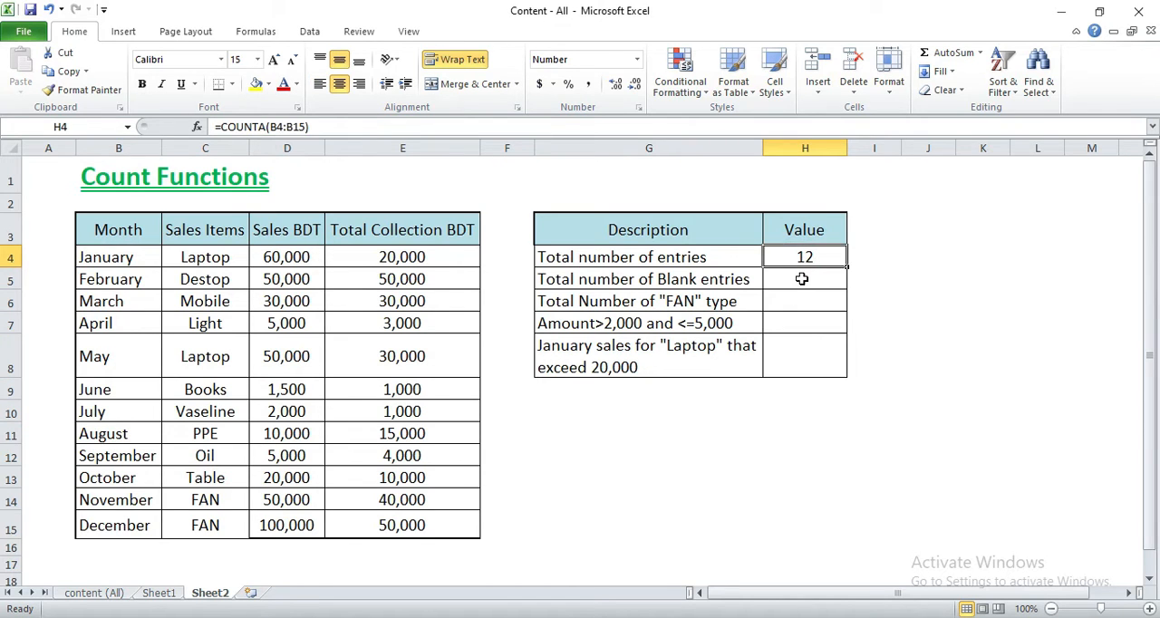
click(802, 279)
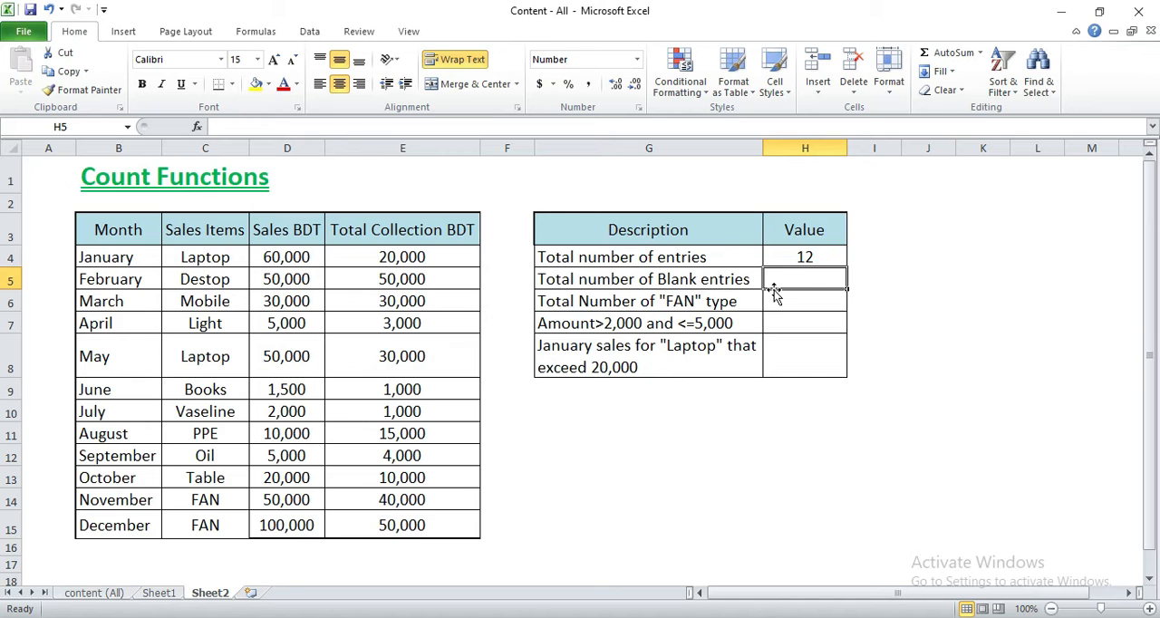
drag(136, 257, 317, 356)
click(413, 356)
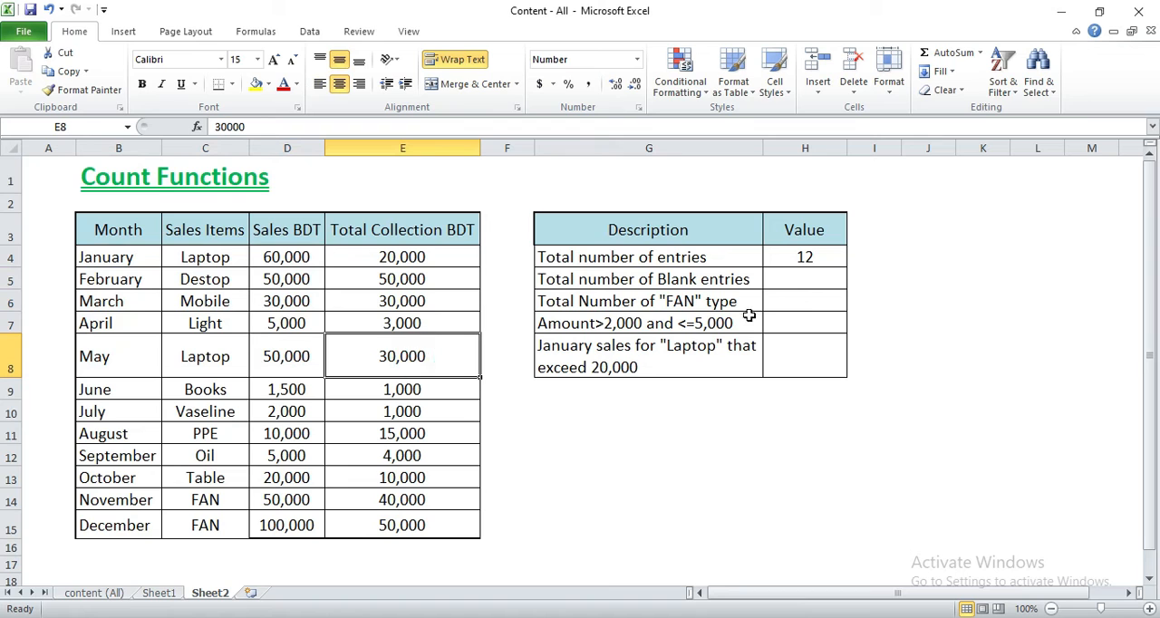
- Count the blank entries of the sales table in H5 with the formula =COUNTBLANK(B4:E15)
click(821, 283)
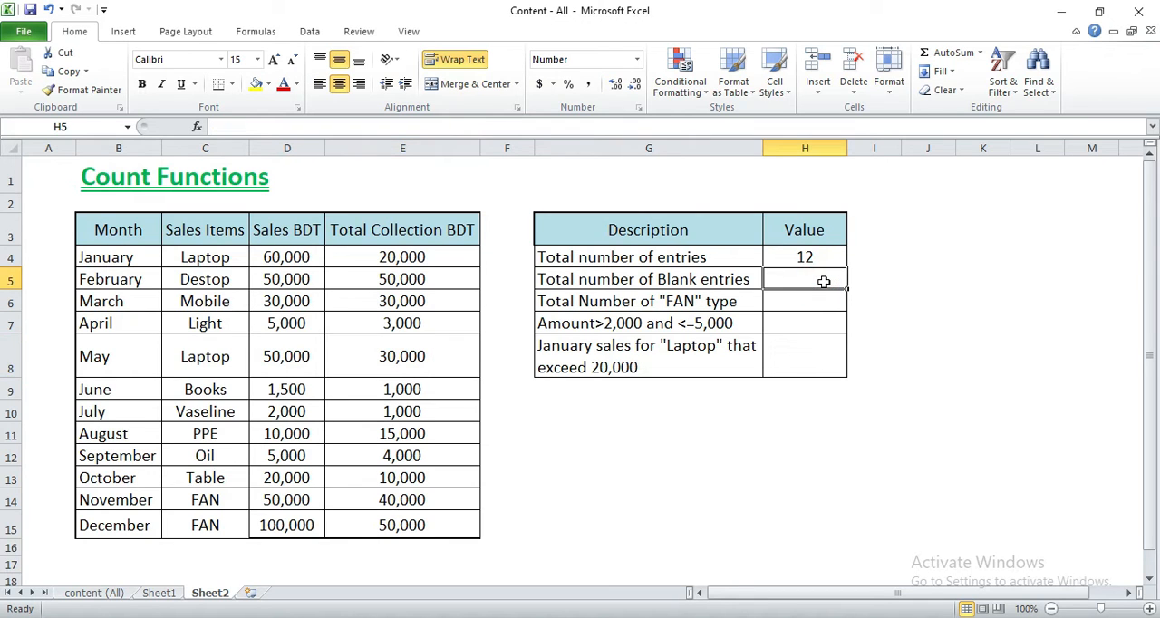
text(=)
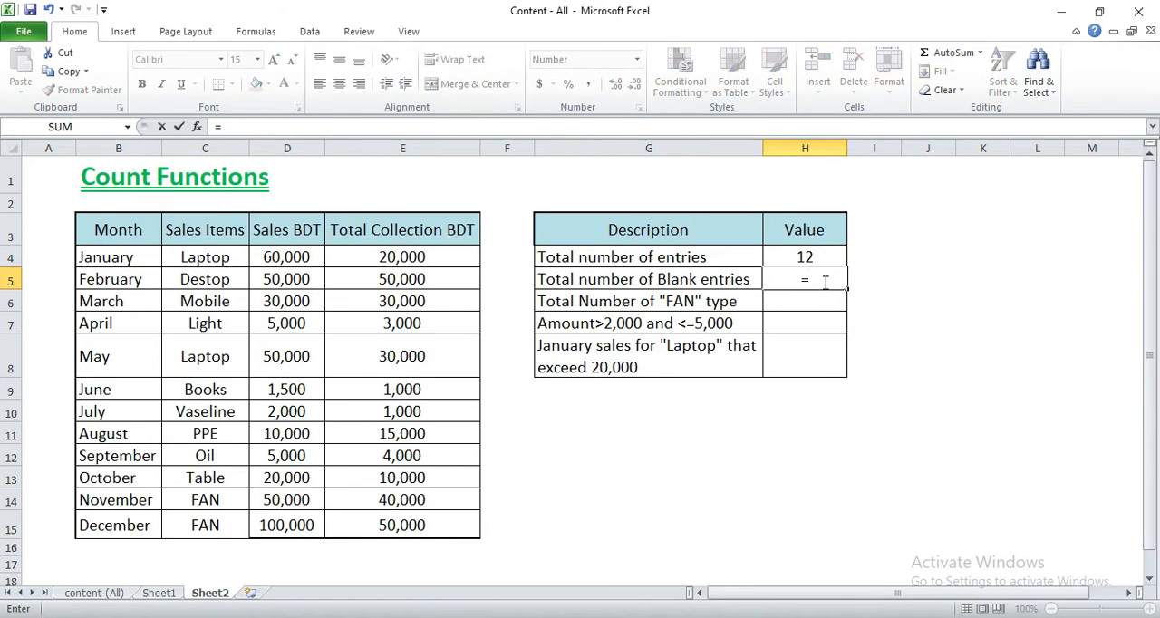
text(count)
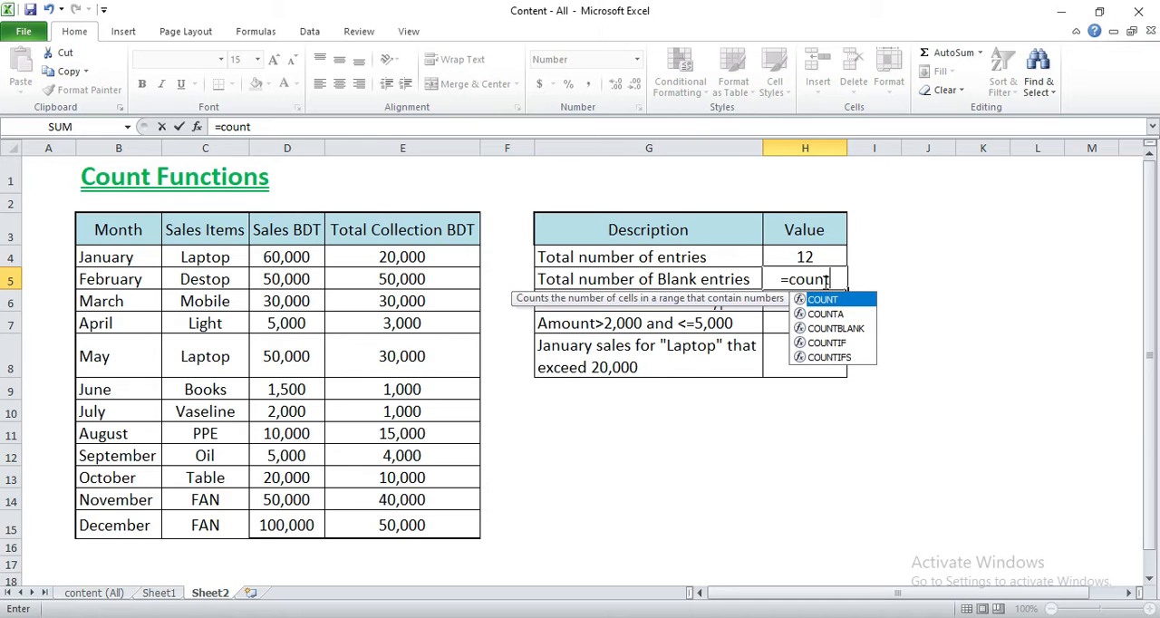
double_click(836, 328)
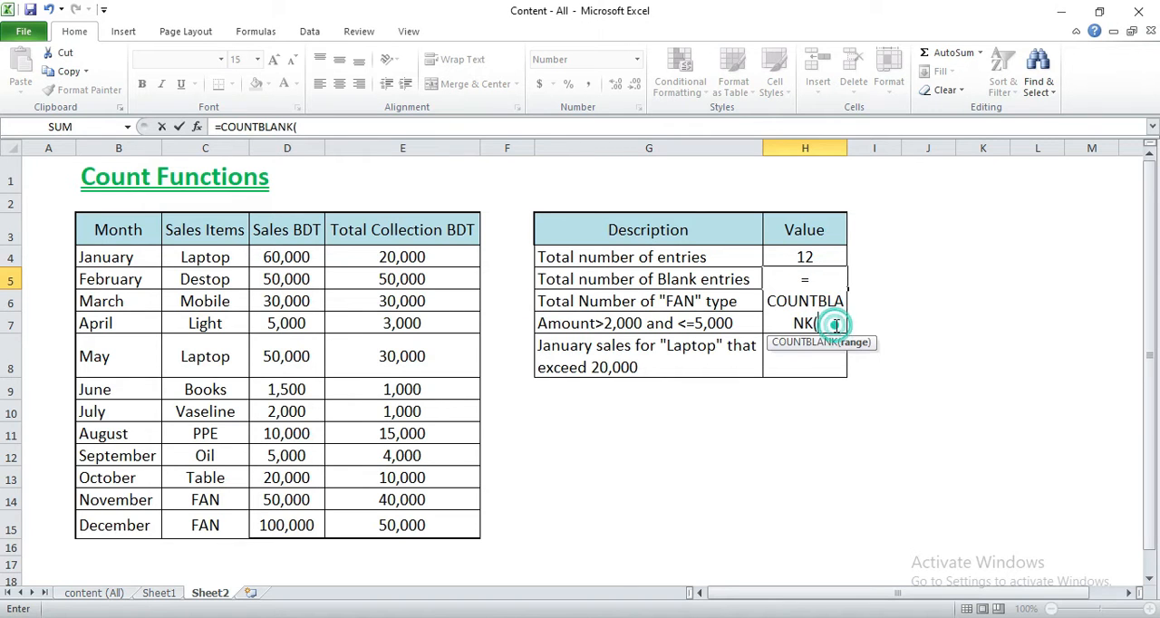
drag(113, 257, 422, 529)
click(360, 126)
text())
key(Return)
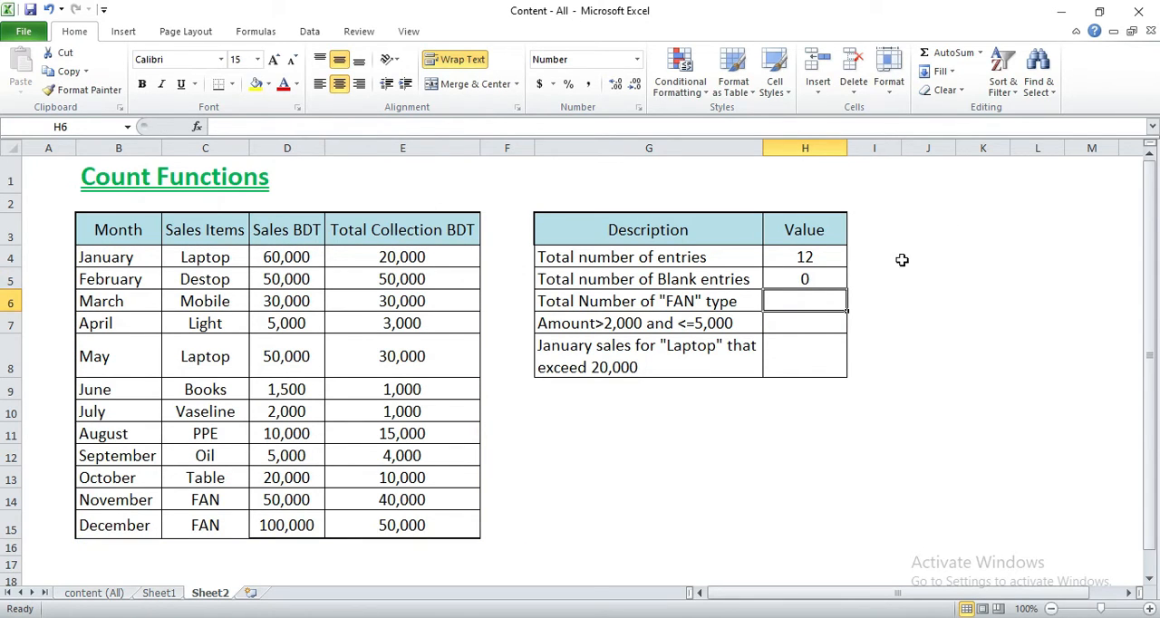
- Clear April's sales item in C7 to test the blank count in H5, and undo the deletion
click(843, 275)
drag(142, 257, 354, 432)
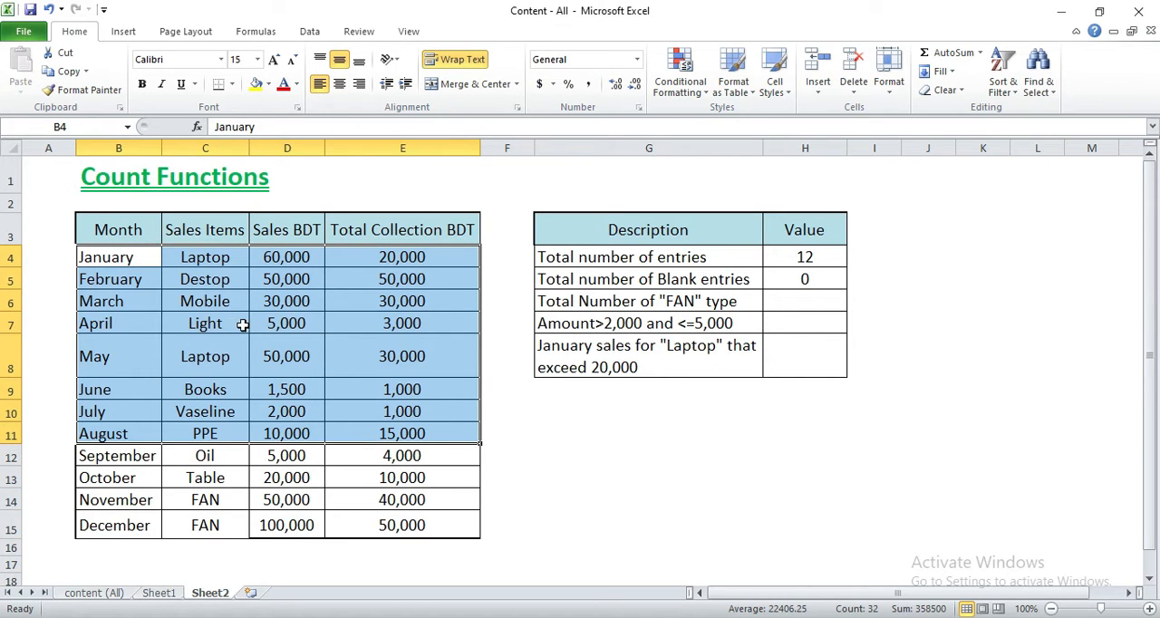
click(208, 324)
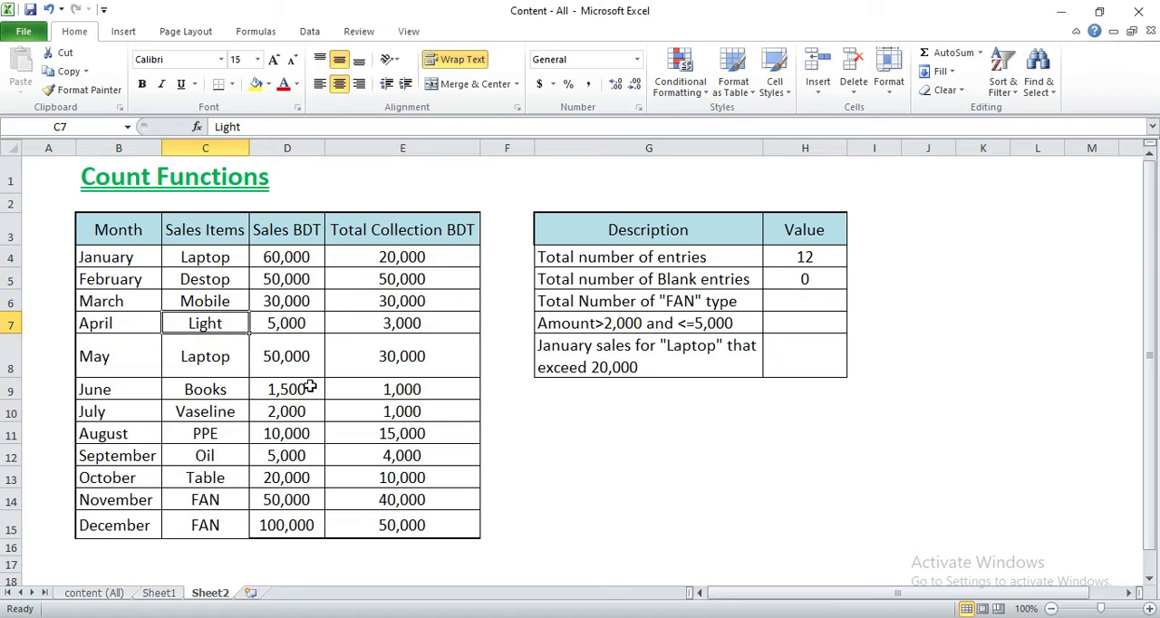
key(Delete)
click(622, 453)
click(804, 283)
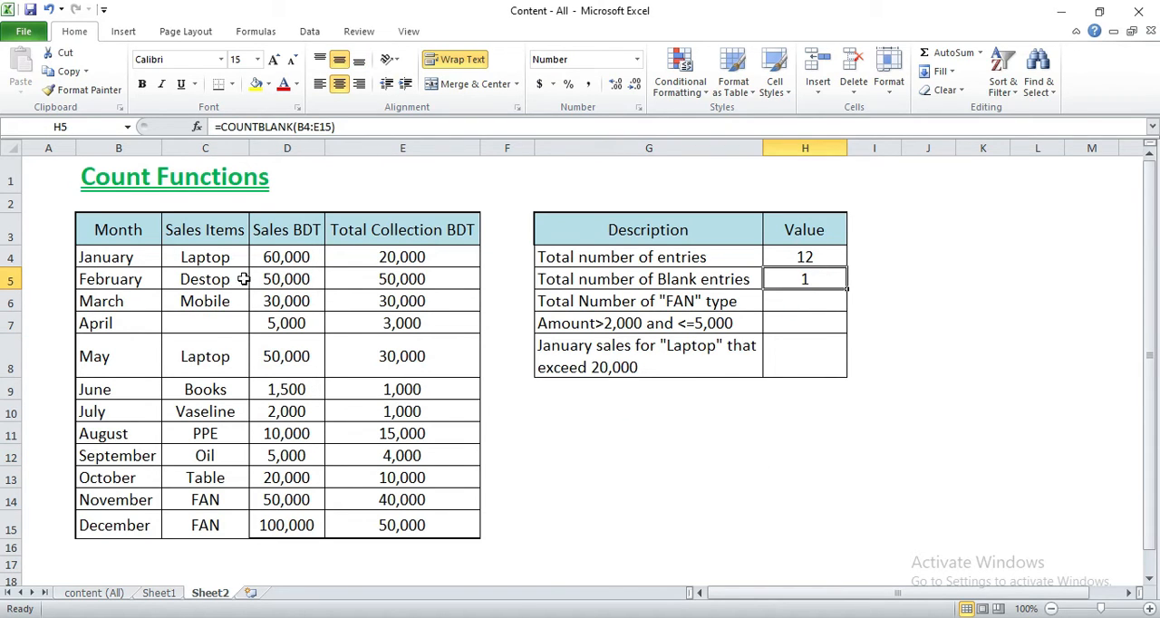
click(843, 281)
key(ctrl+z)
click(729, 462)
- Start a COUNTIF formula in H6 for the "FAN" type total, using the Sales Items range C4:C15
click(826, 308)
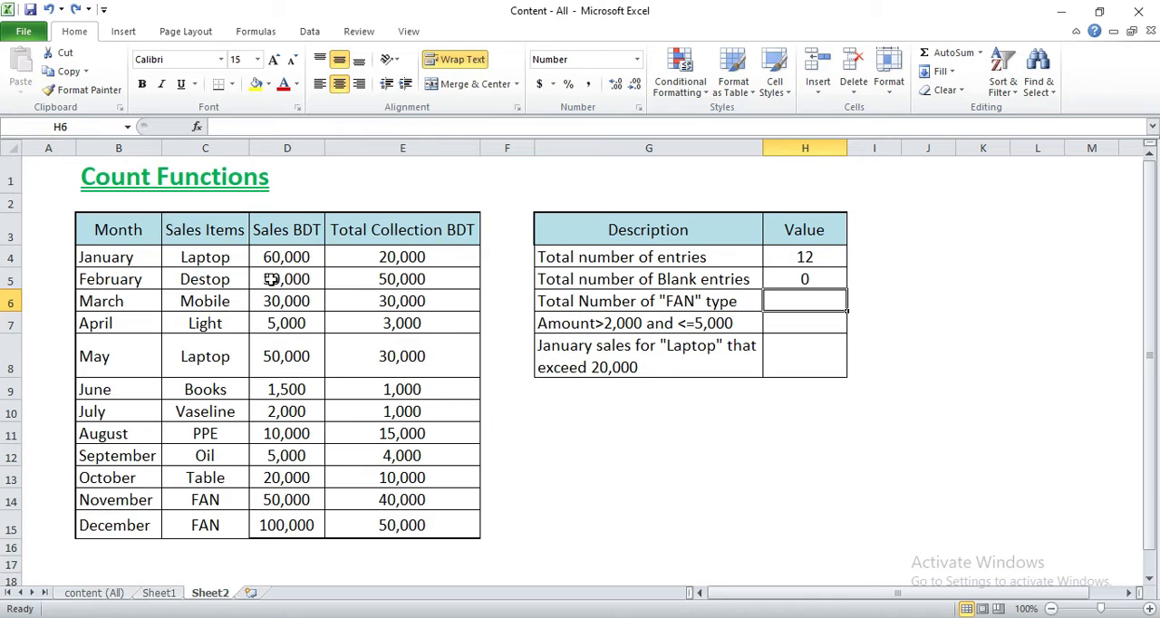
drag(228, 263, 692, 305)
click(689, 306)
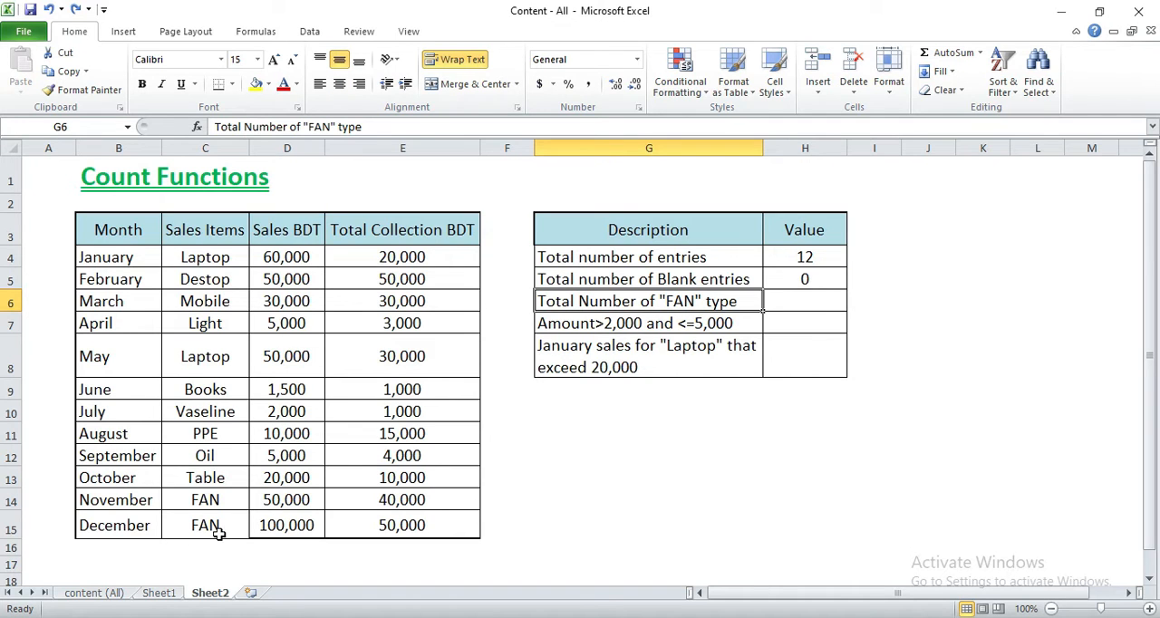
click(796, 302)
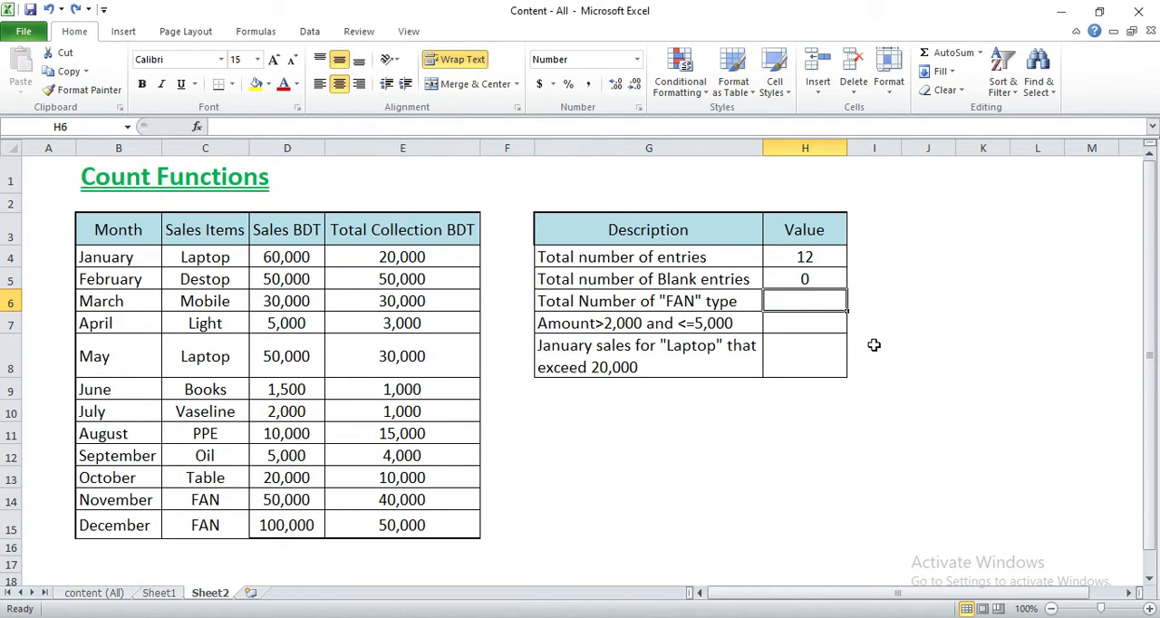
text(=)
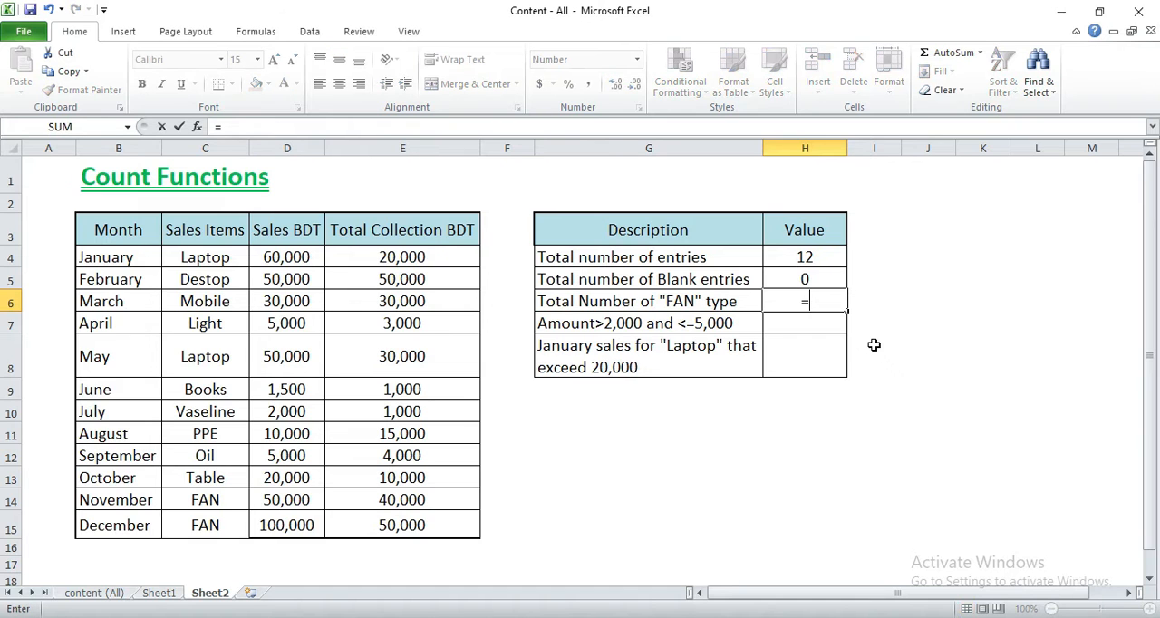
text(count)
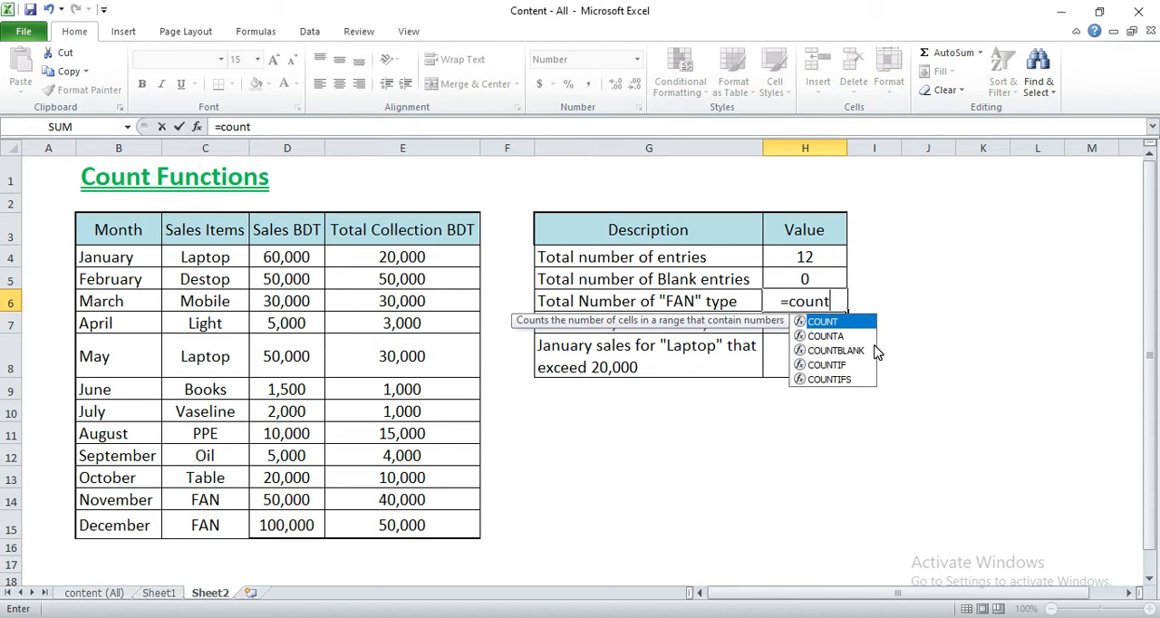
double_click(827, 364)
drag(196, 257, 214, 515)
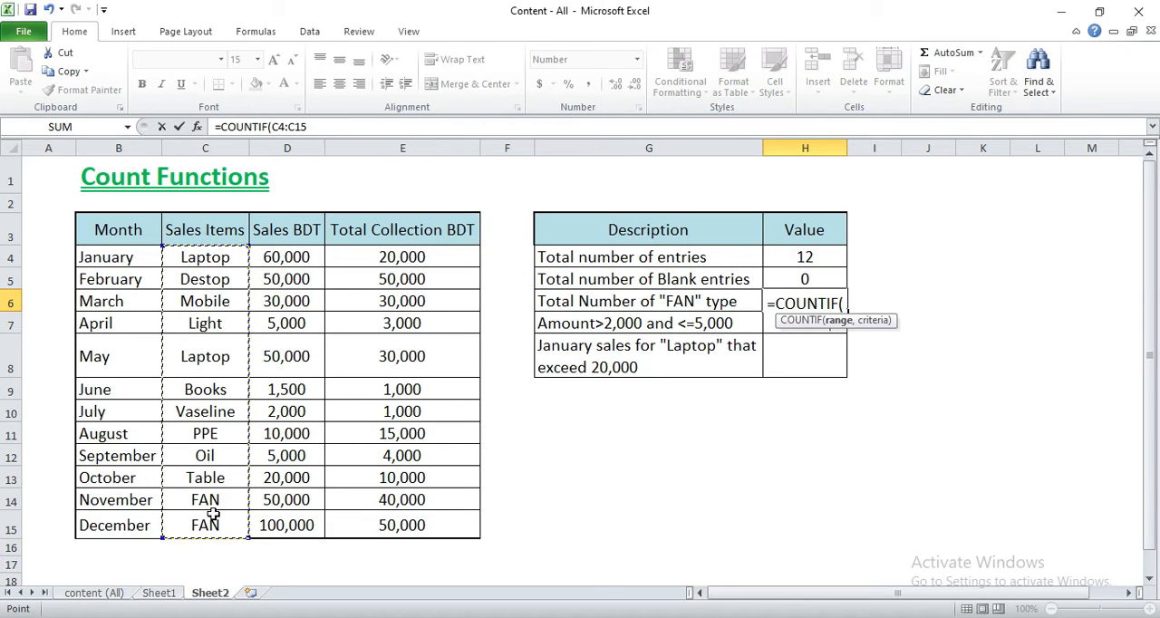
- Complete the H6 formula with the "FAN" criterion so it reads =COUNTIF(C4:C15,"FAN")
click(328, 127)
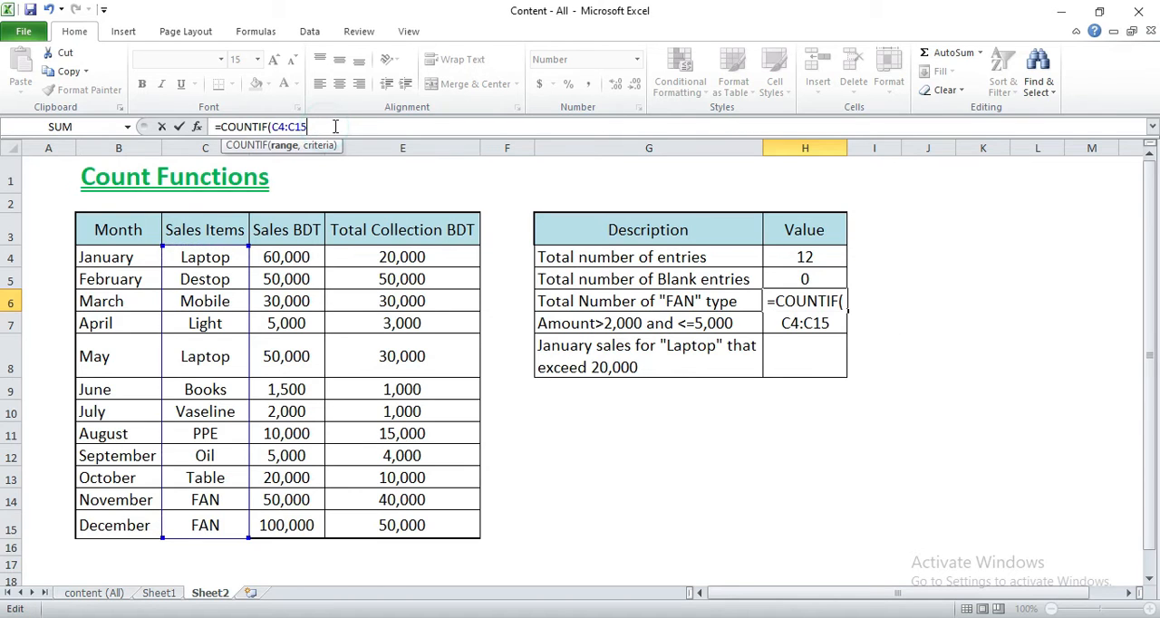
text(,"FAN)
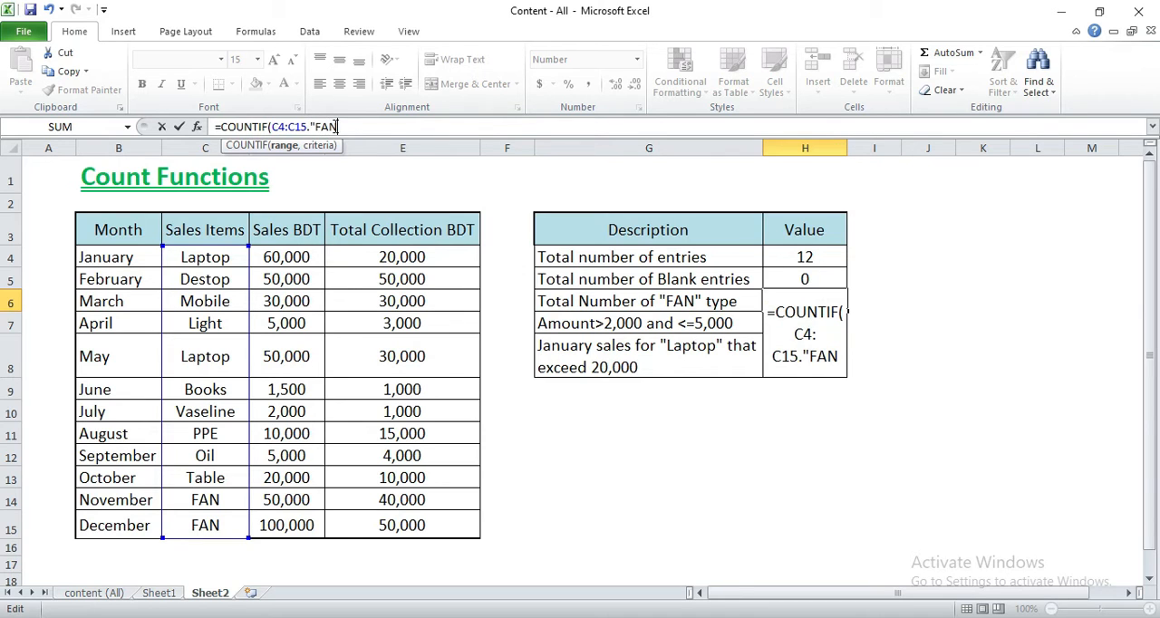
text(")
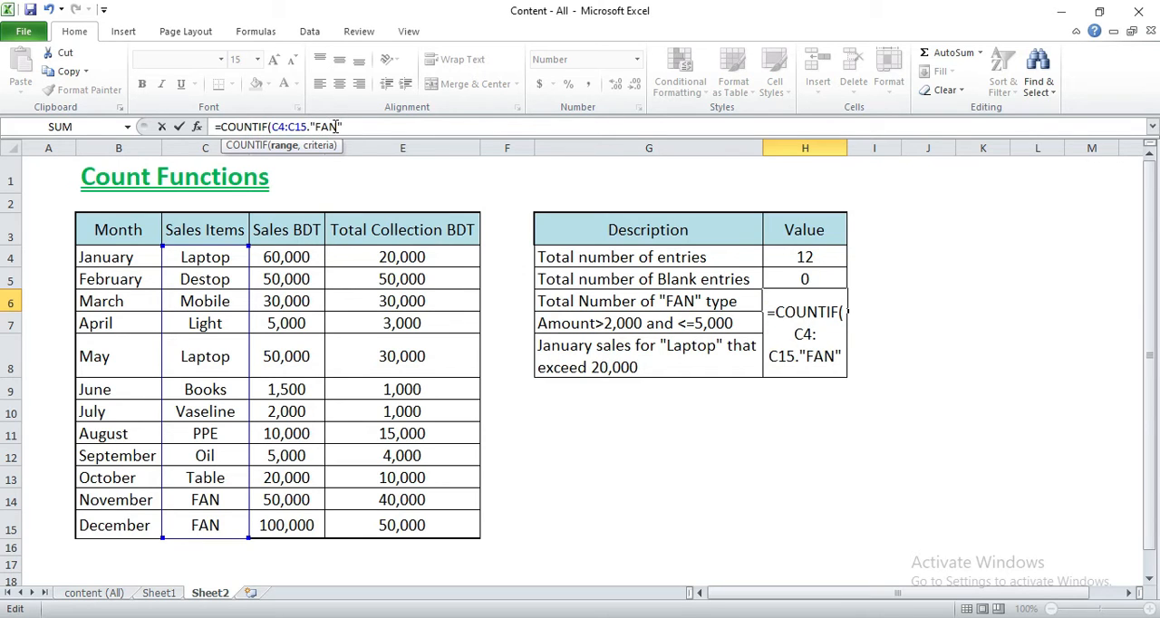
text())
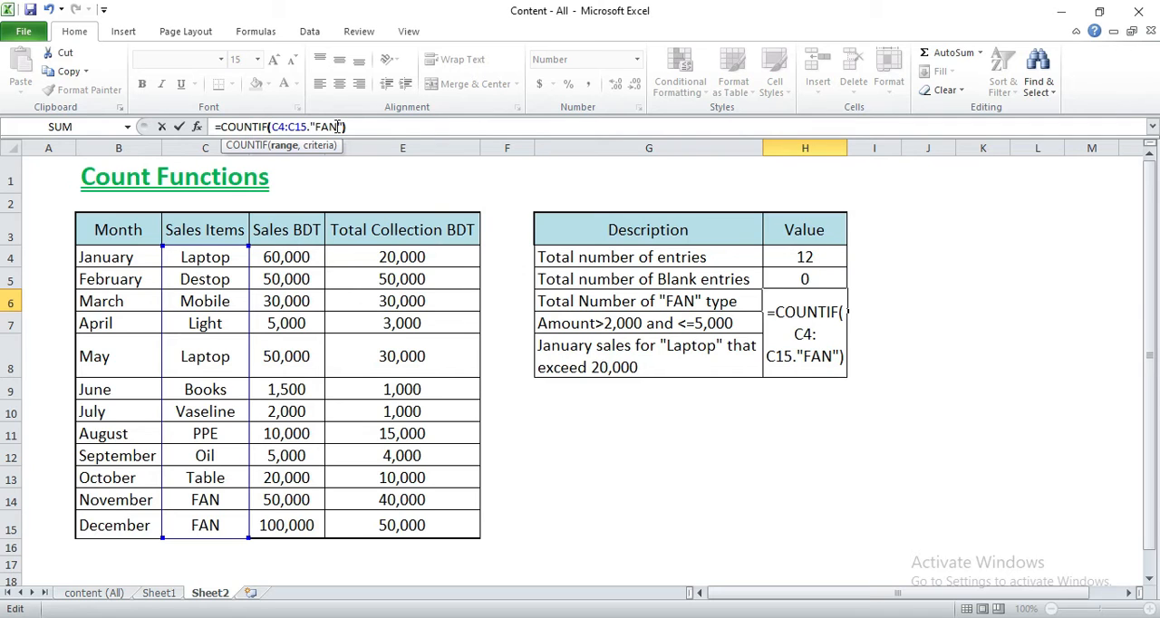
click(311, 128)
key(BackSpace)
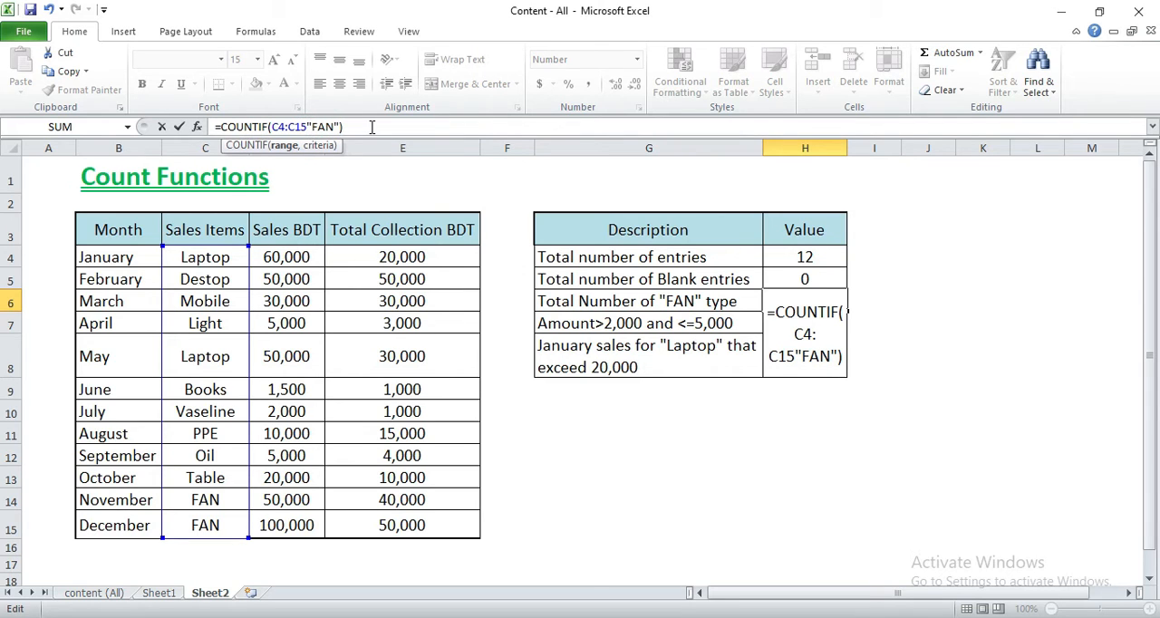
text(,)
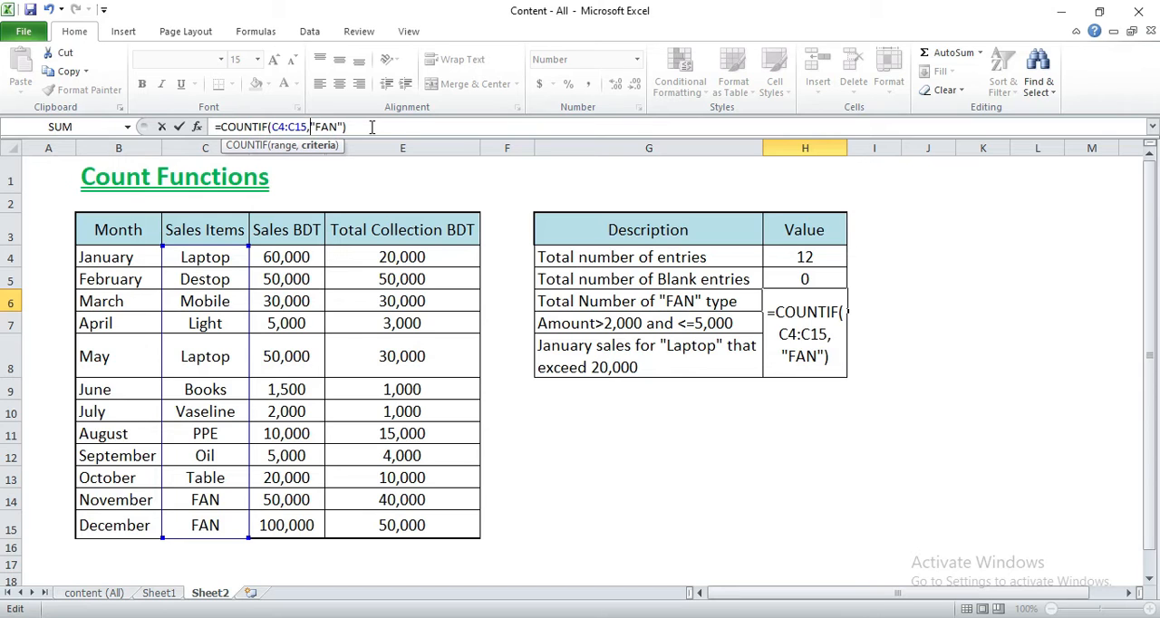
key(Return)
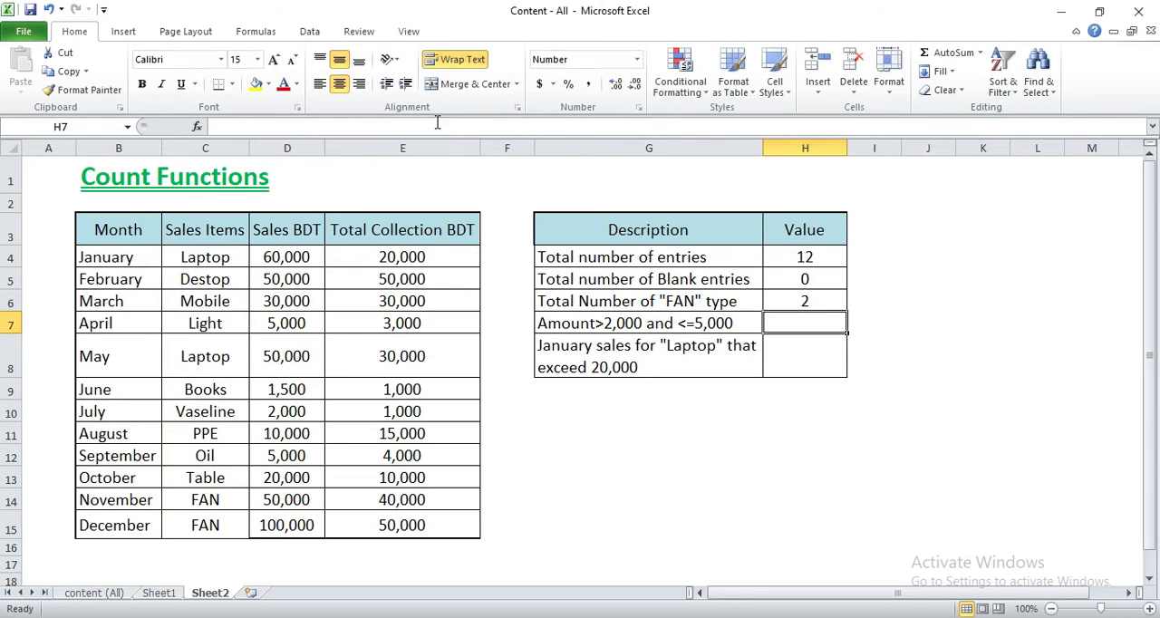
- Check the "FAN" count in H6 against the entries in the Sales Items column
click(823, 300)
click(719, 302)
drag(217, 258, 210, 541)
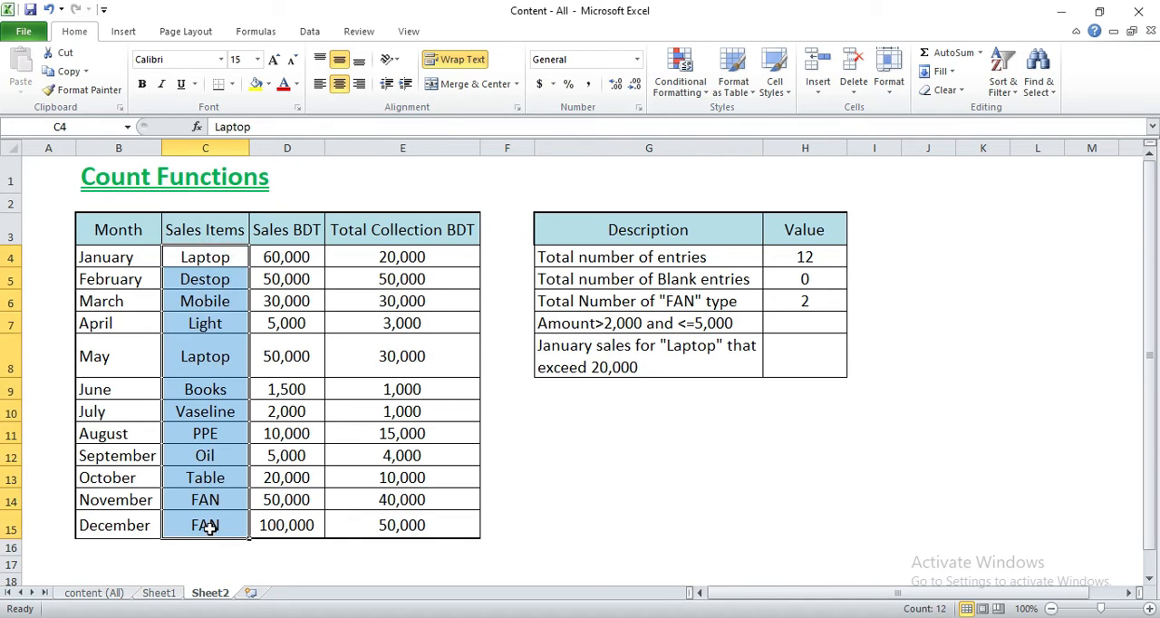
click(210, 525)
- Copy "FAN" from C14 into May's sales item in C8 to test the H6 count, and undo the paste
click(215, 501)
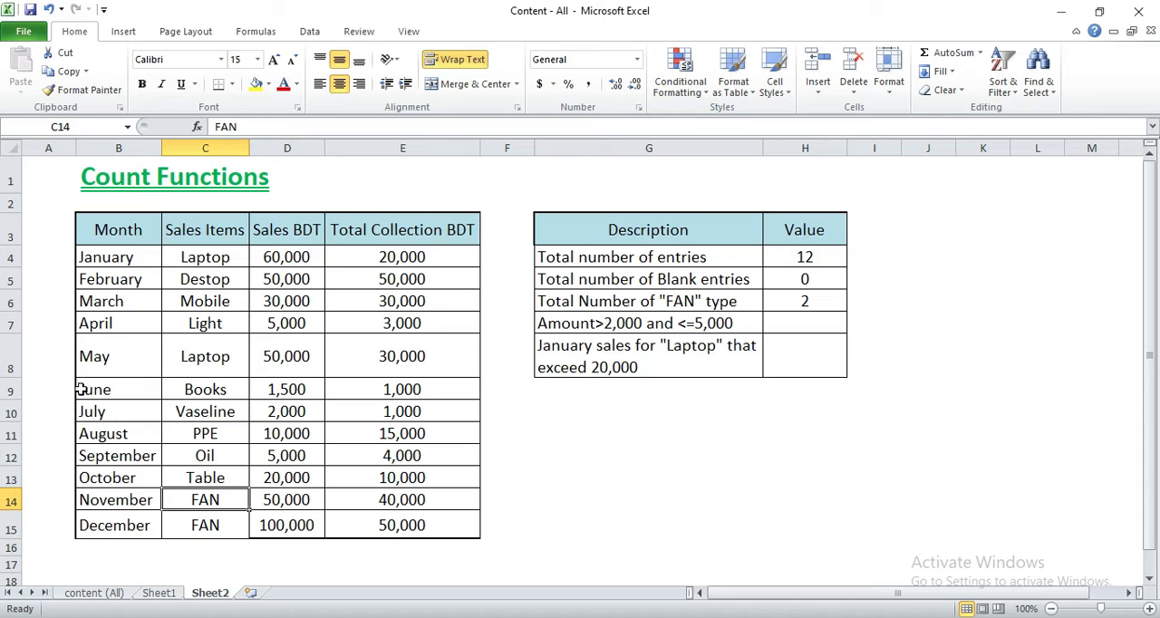
key(ctrl+c)
click(224, 360)
key(ctrl+v)
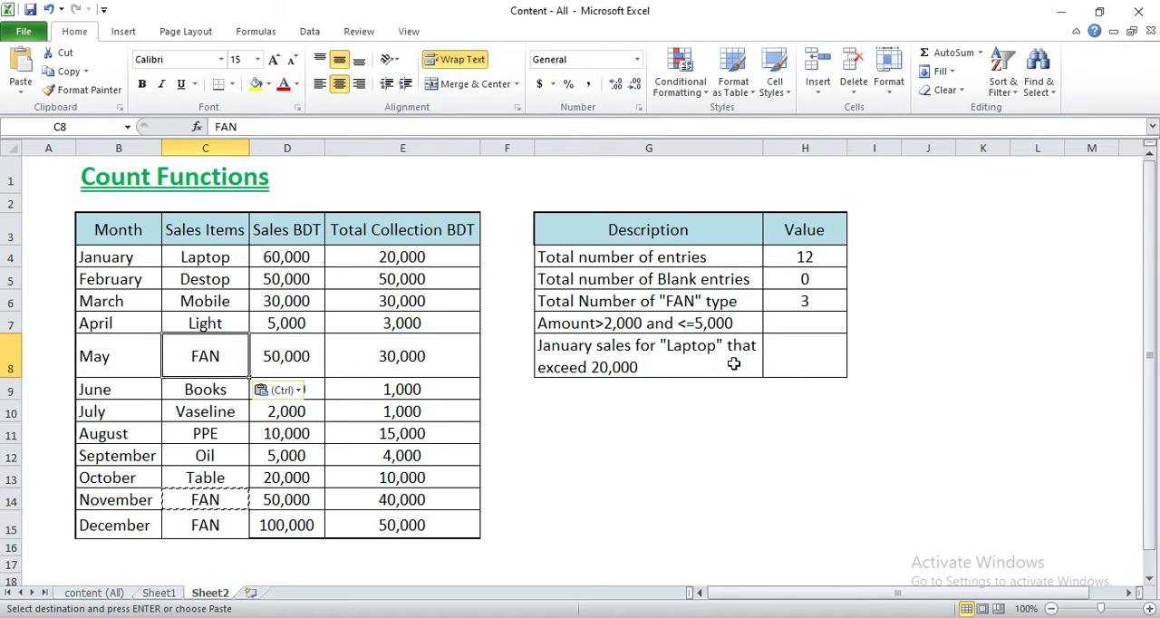
click(831, 299)
click(810, 409)
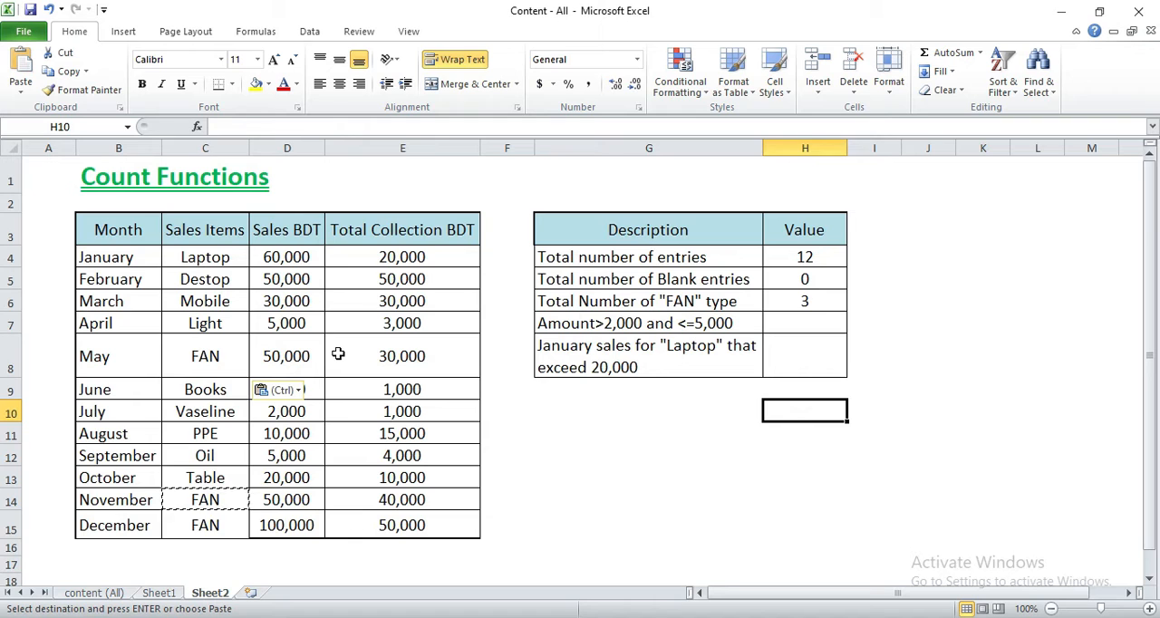
key(ctrl+z)
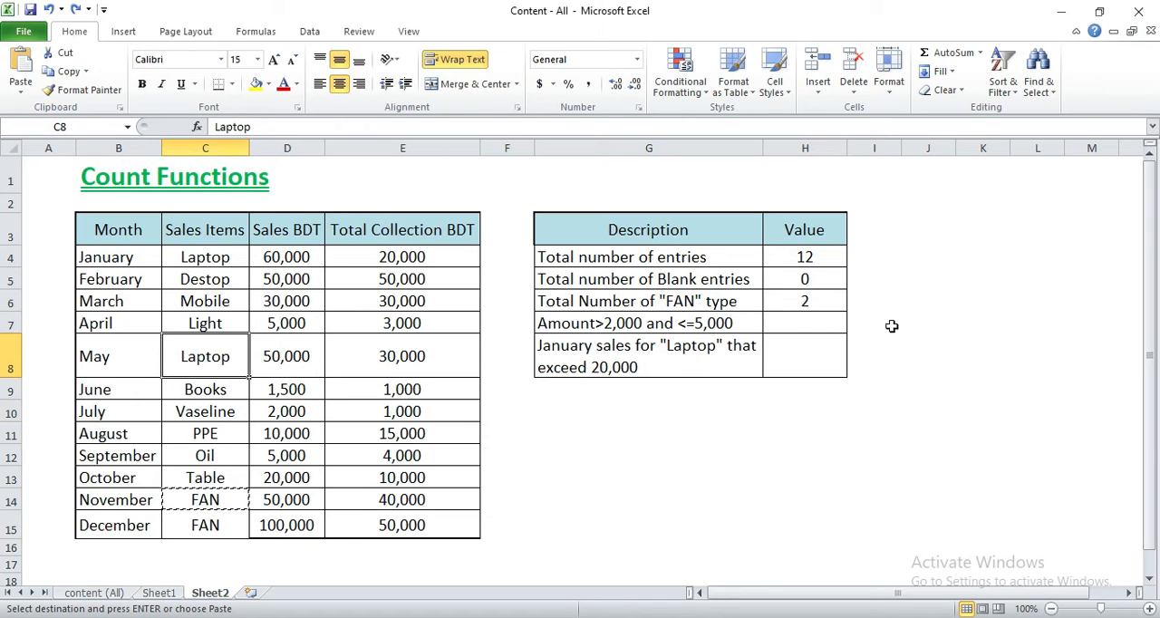
- Start a COUNTIFS formula in H7 for amounts above 2,000 and up to 5,000, using the Sales BDT range D4:D15
click(805, 321)
drag(287, 256, 316, 419)
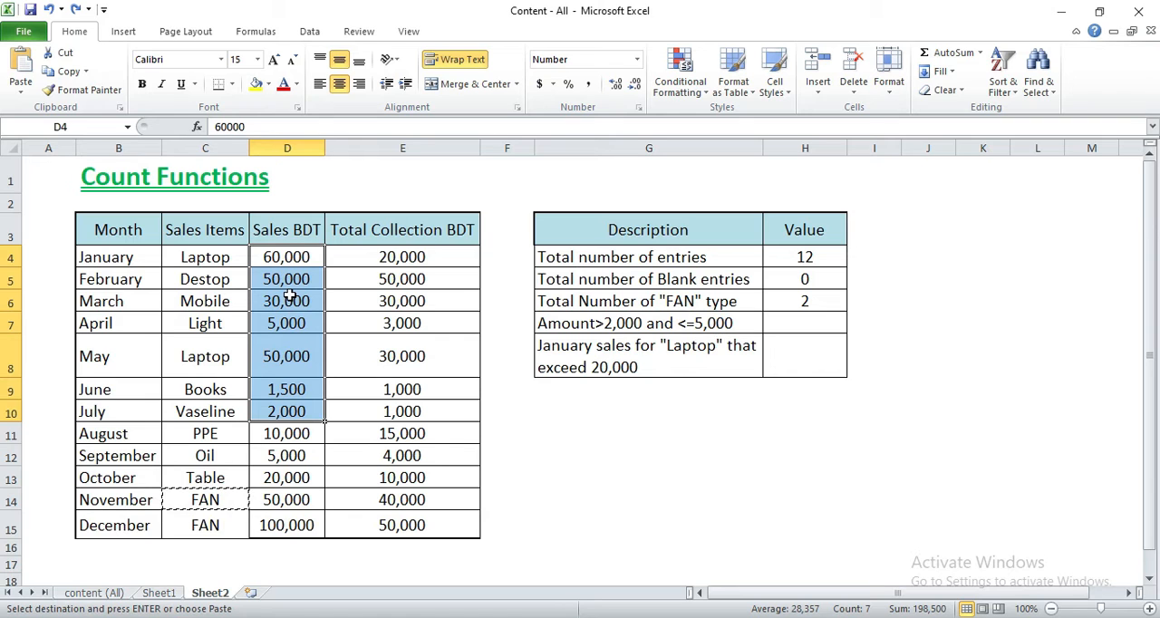
click(825, 324)
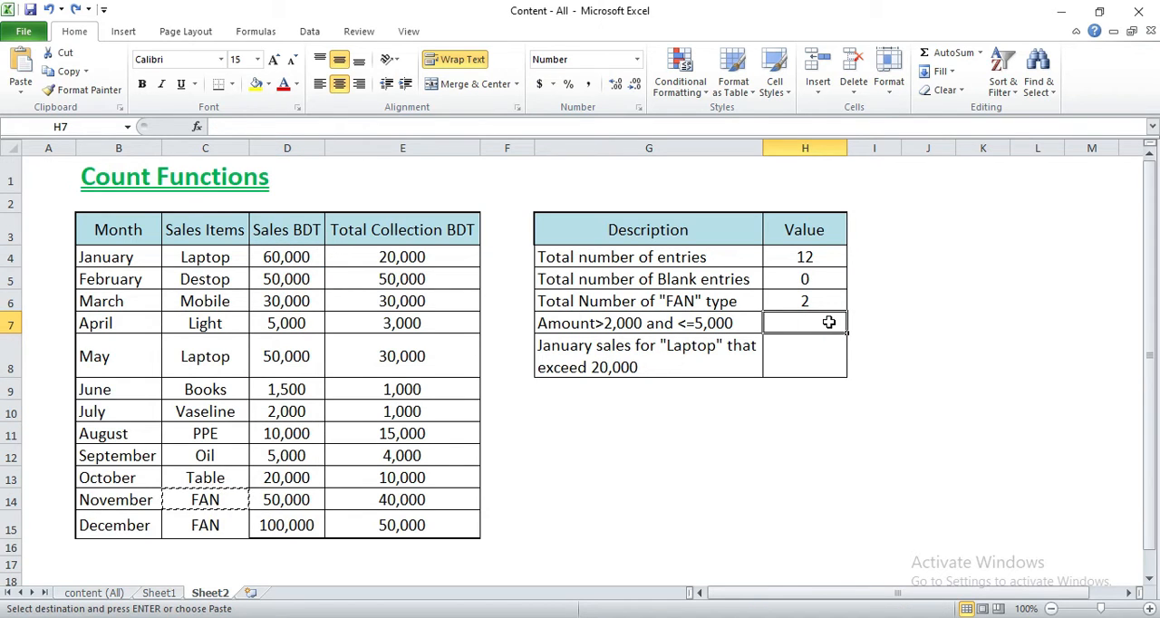
text(=count)
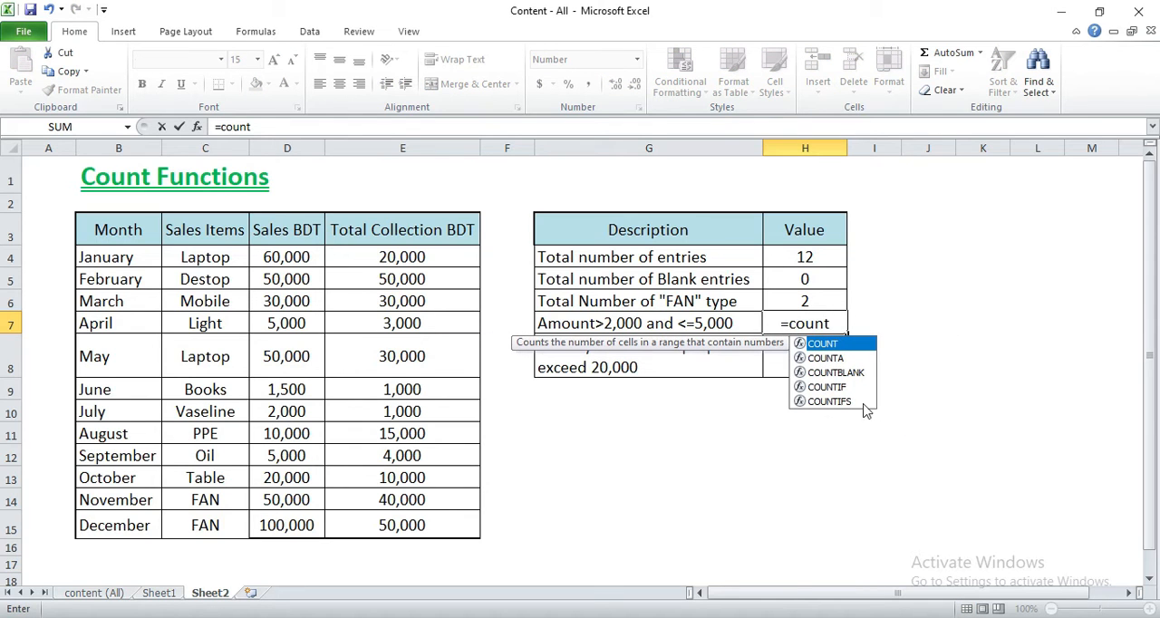
double_click(832, 403)
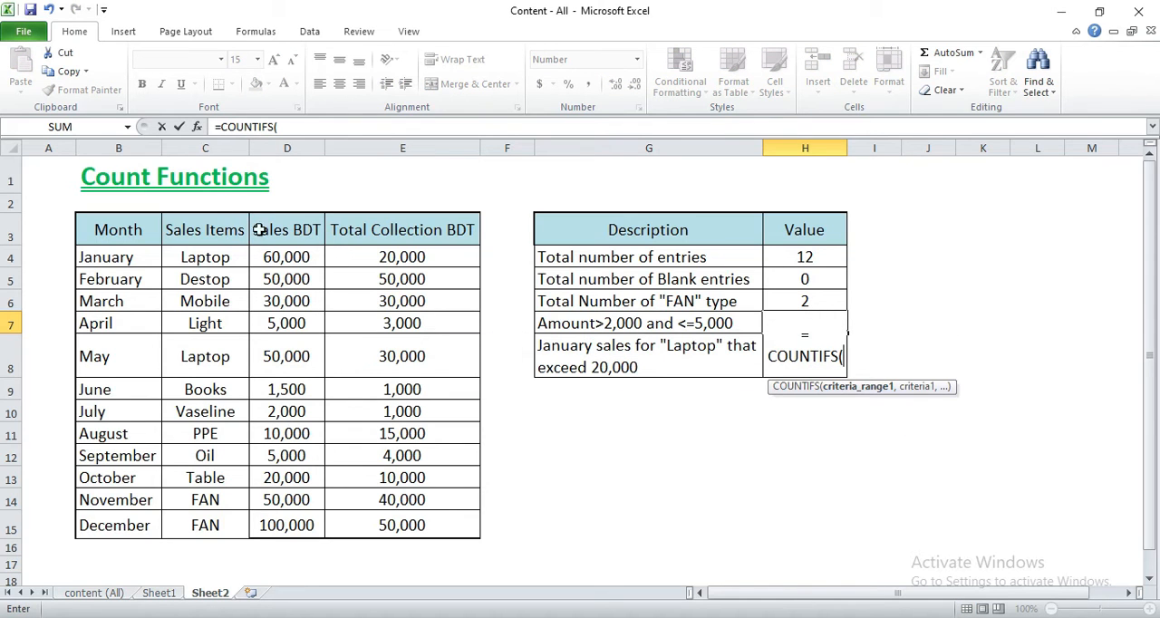
drag(288, 259, 300, 526)
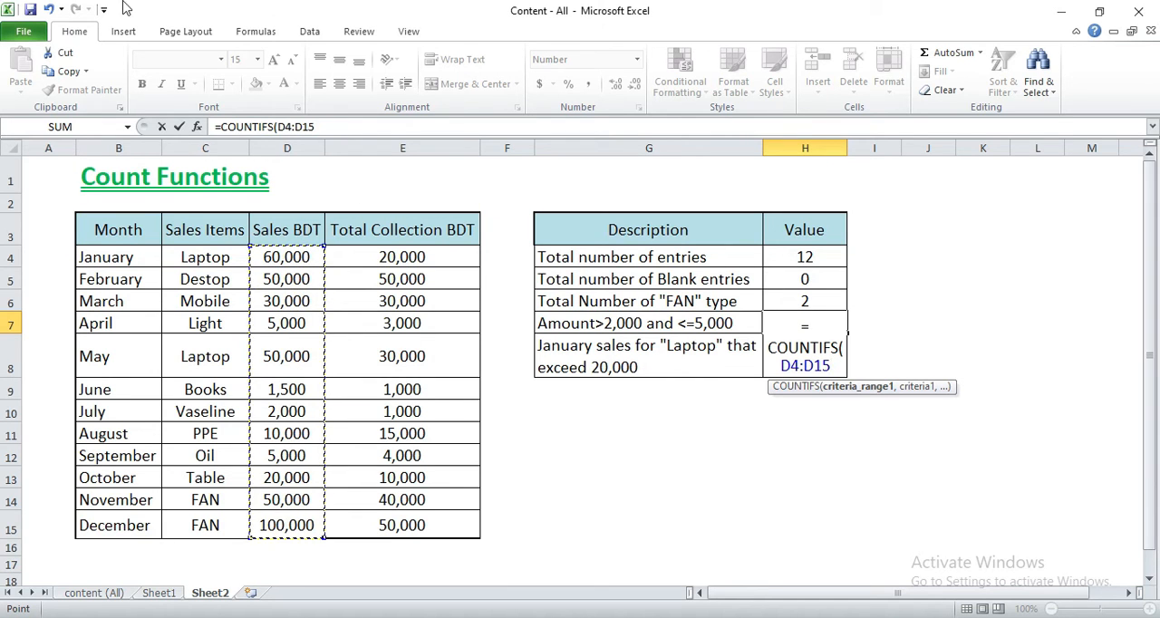
- Add the first criterion ">2000" for the Sales BDT range to the COUNTIFS formula in H7
click(329, 127)
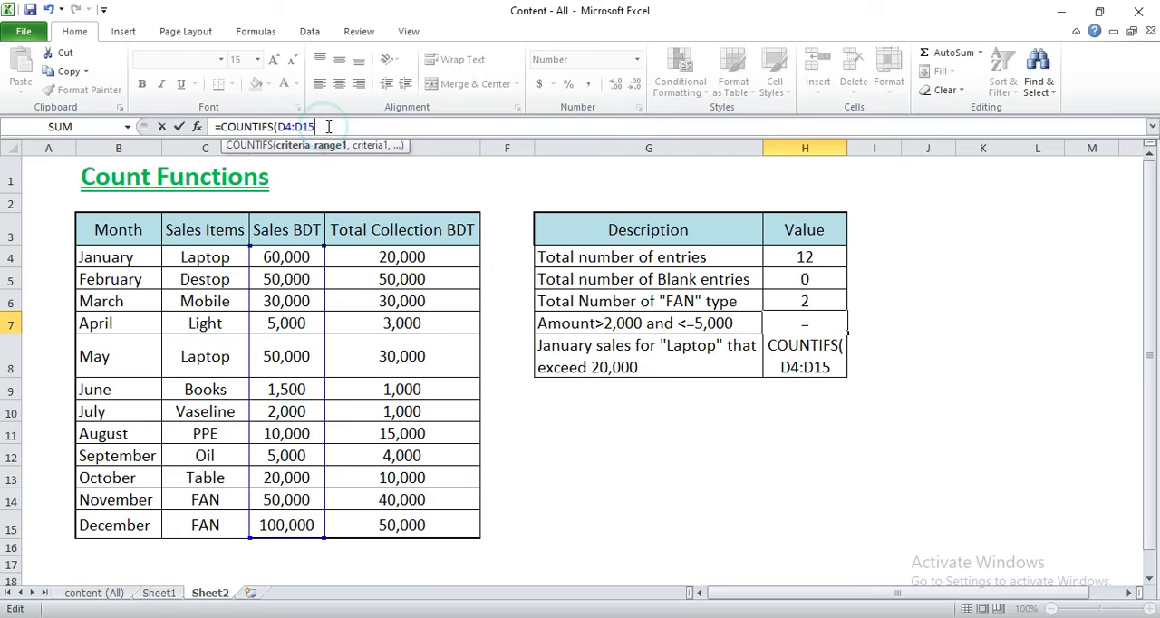
text(,")
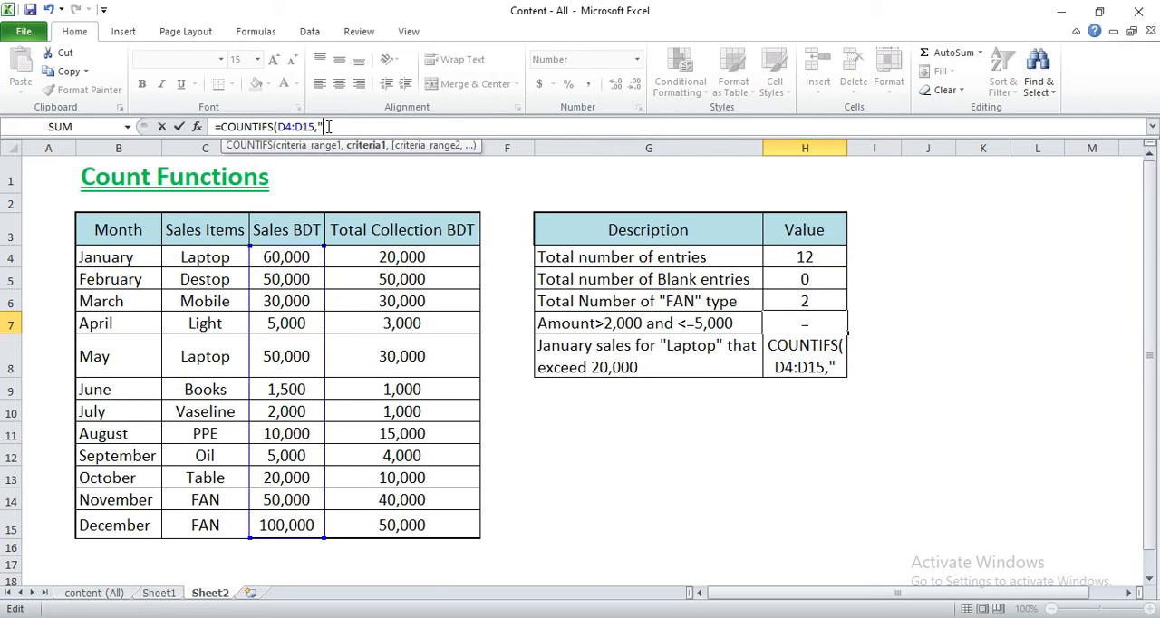
text(>2000)
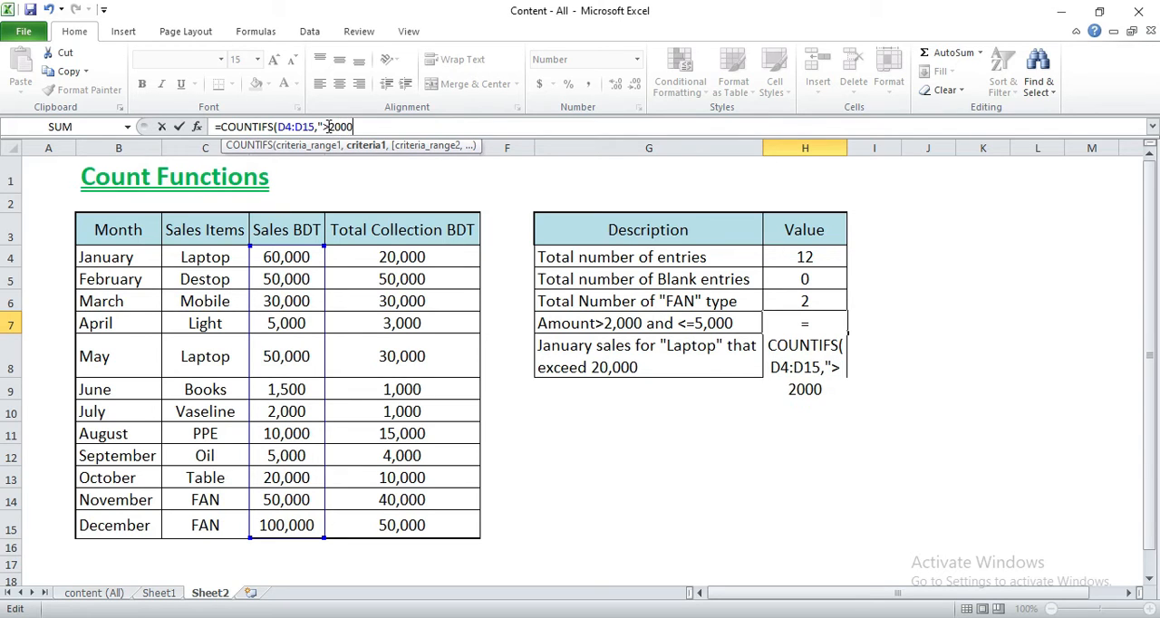
text(",)
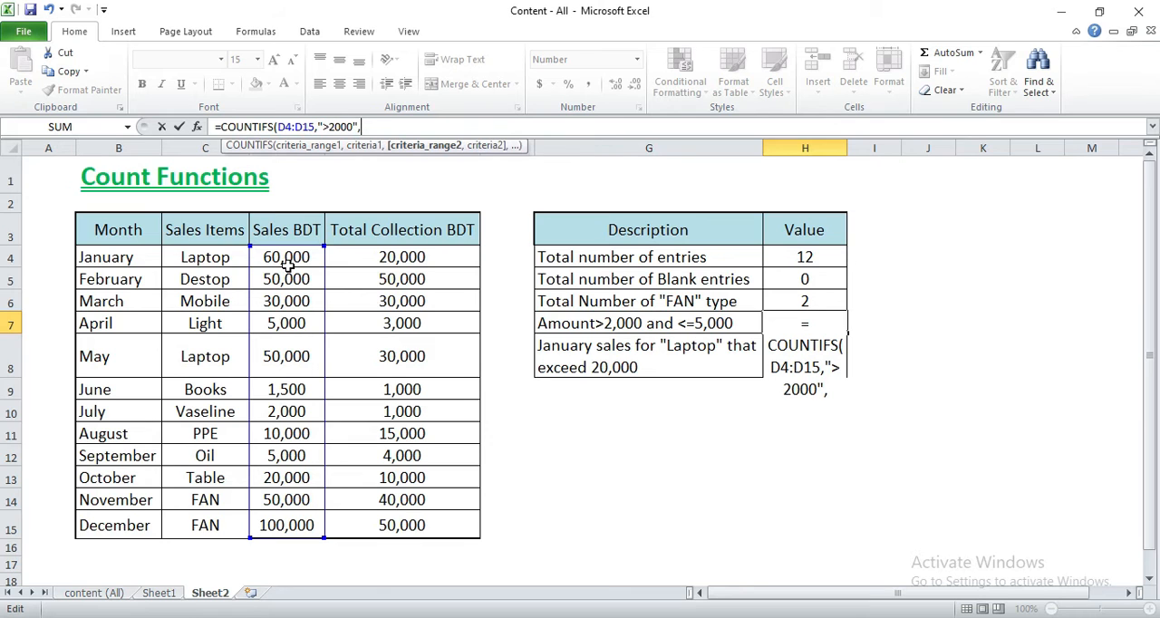
- Add D4:D15 with the criterion "<=5000" to finish H7 as =COUNTIFS(D4:D15,">2000",D4:D15,"<=5000")
drag(288, 259, 300, 518)
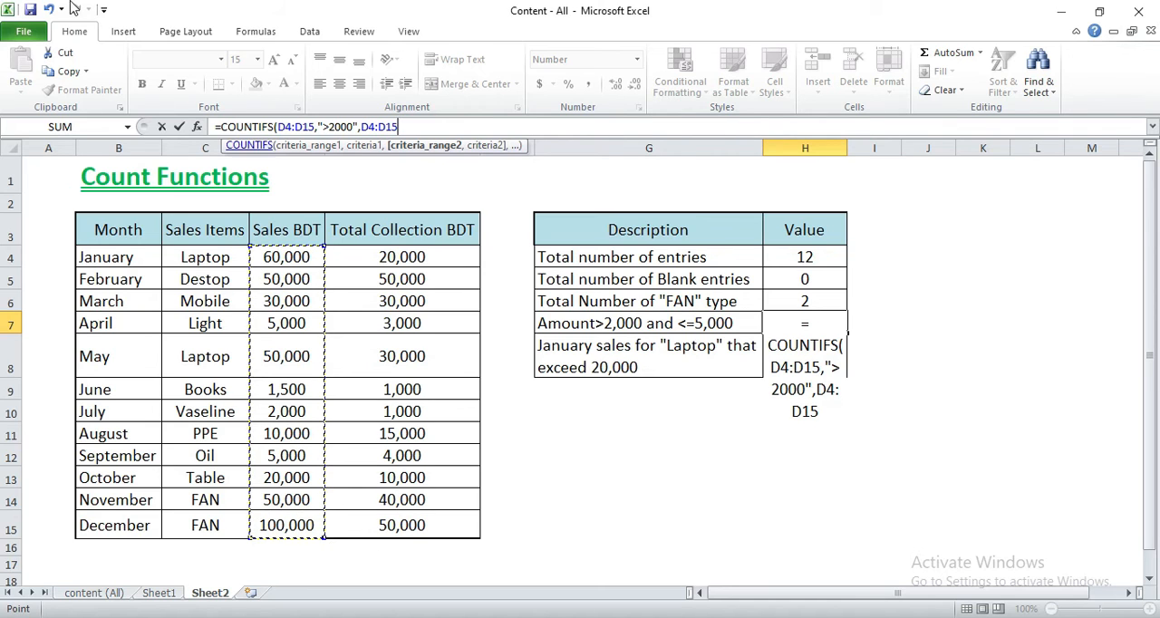
text(,)
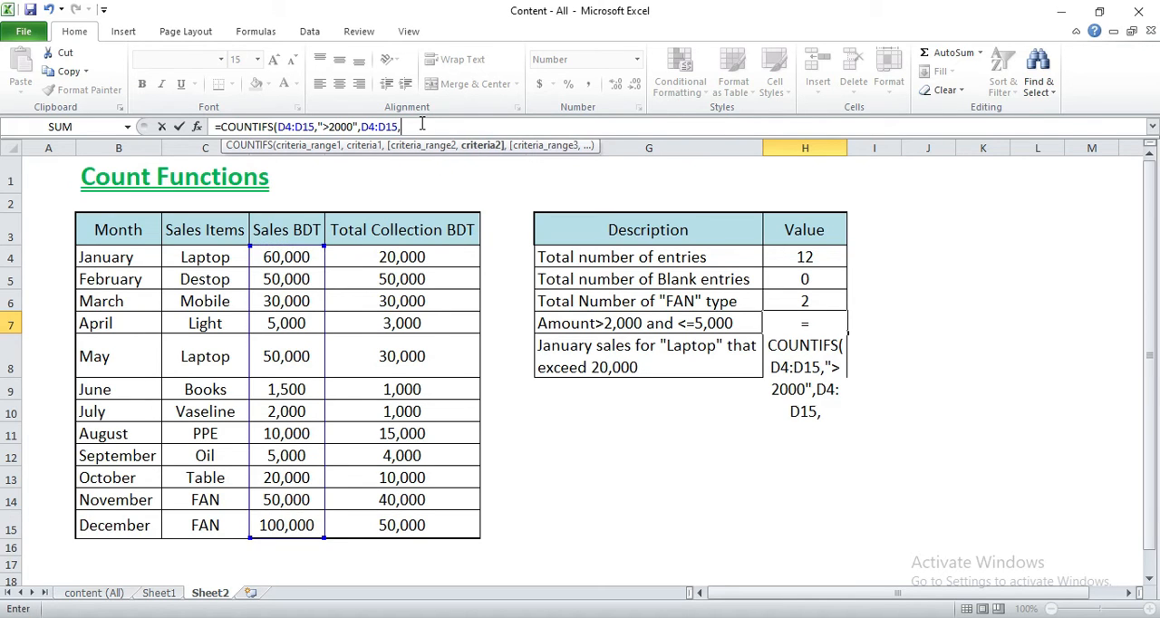
text("<=500)
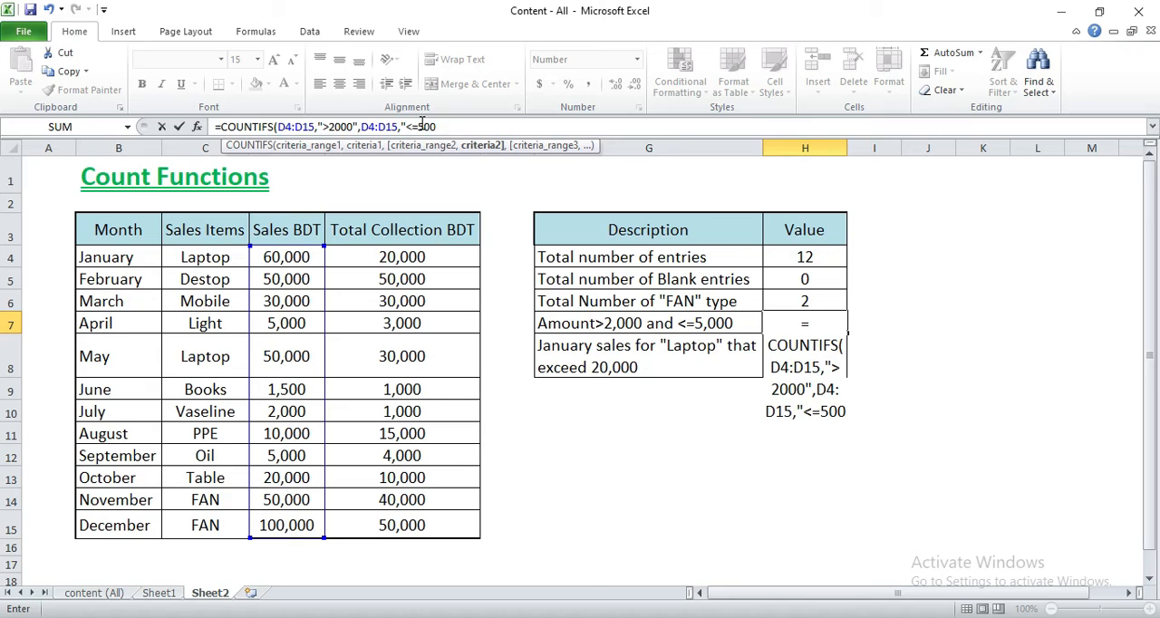
text(0)
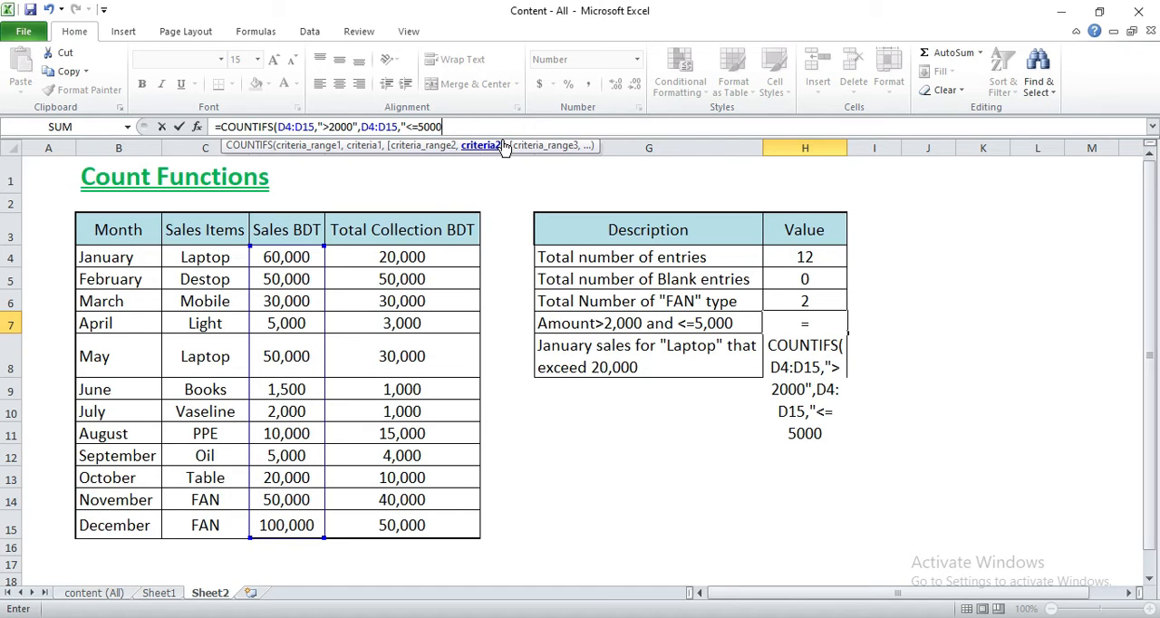
text("))
key(Return)
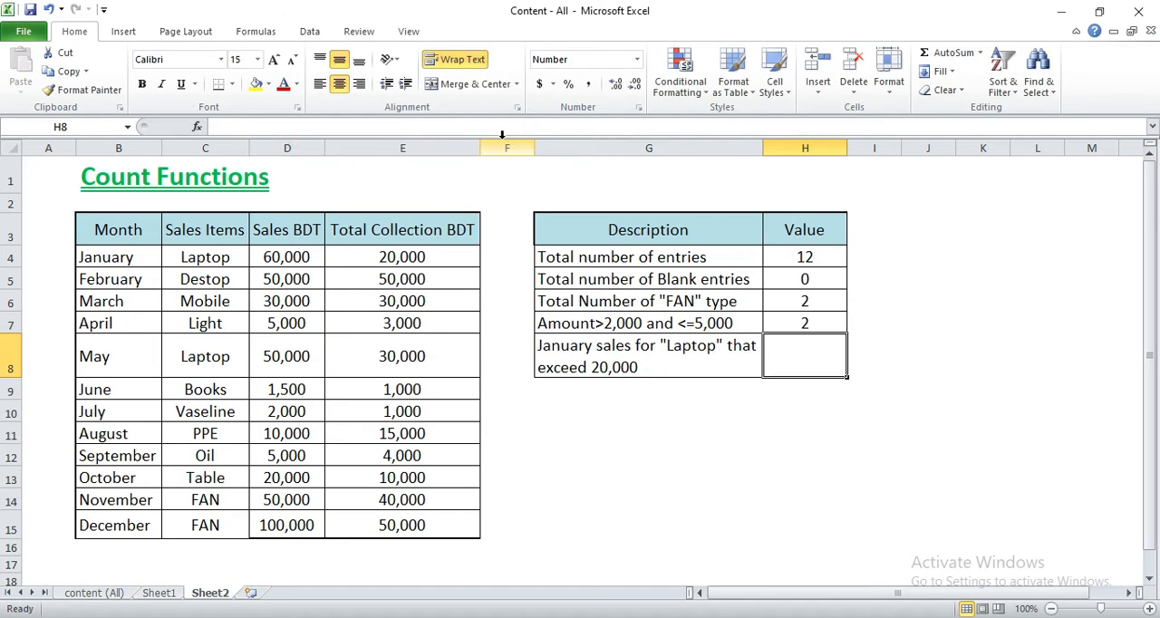
- Review the H7 formula and its description, and fill the matching sales cells D12 and D7 with yellow
click(821, 324)
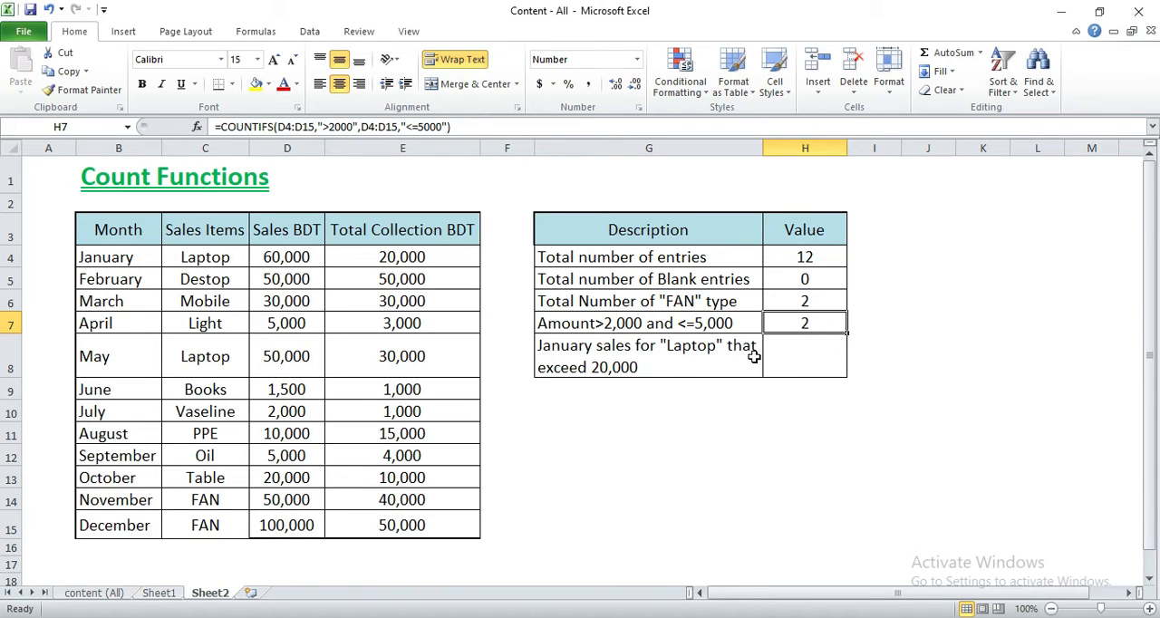
click(641, 324)
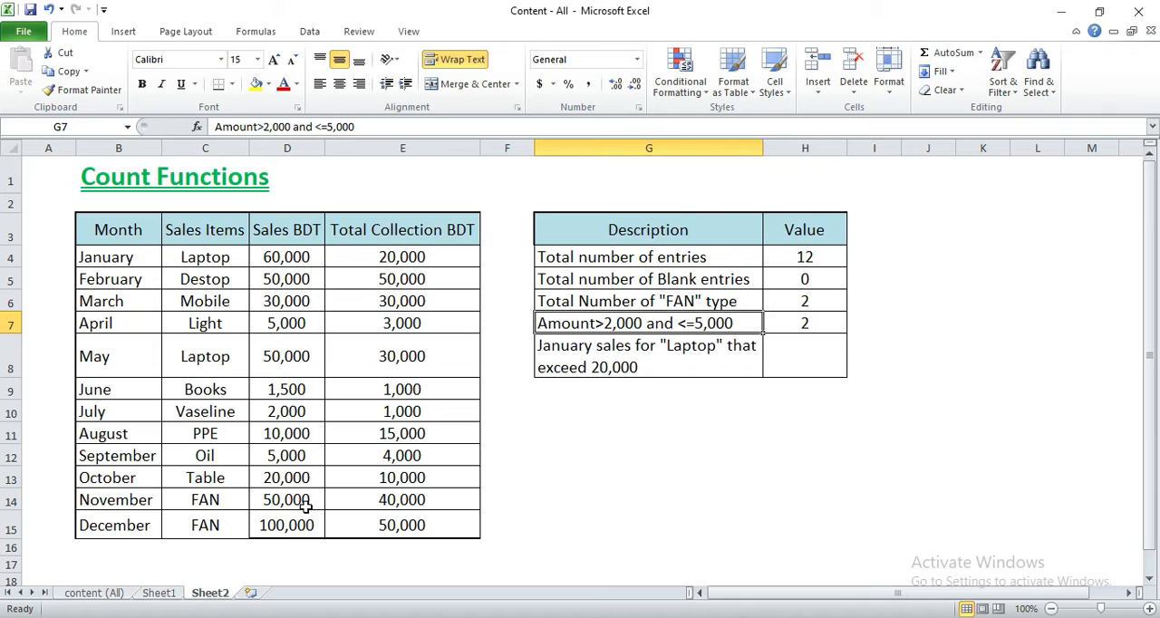
click(284, 458)
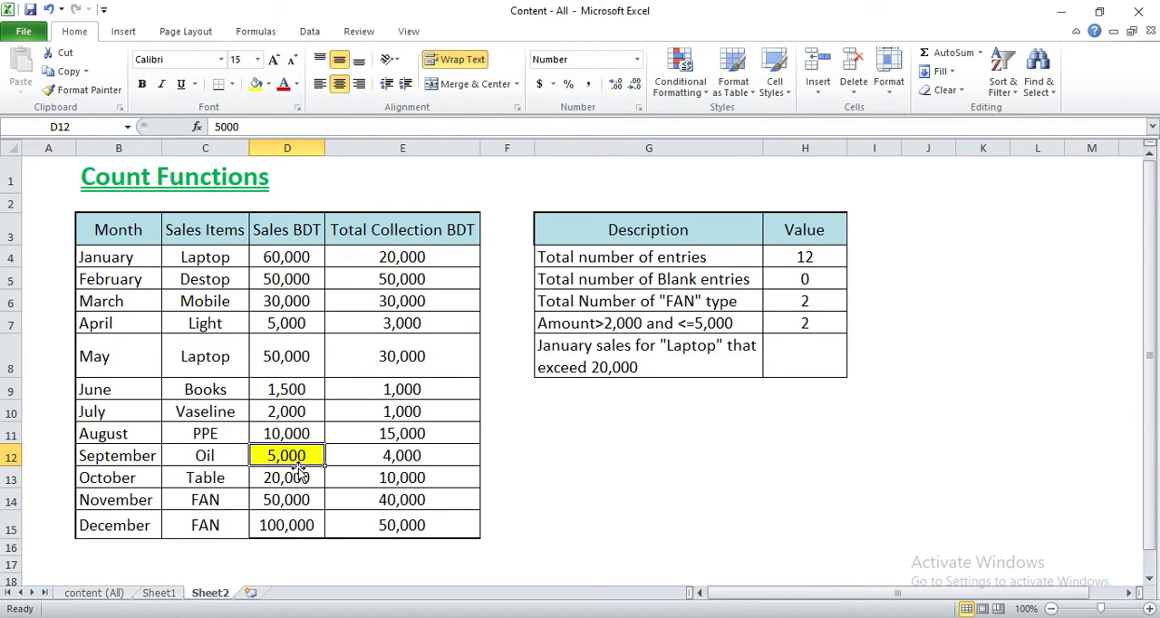
click(288, 323)
click(255, 84)
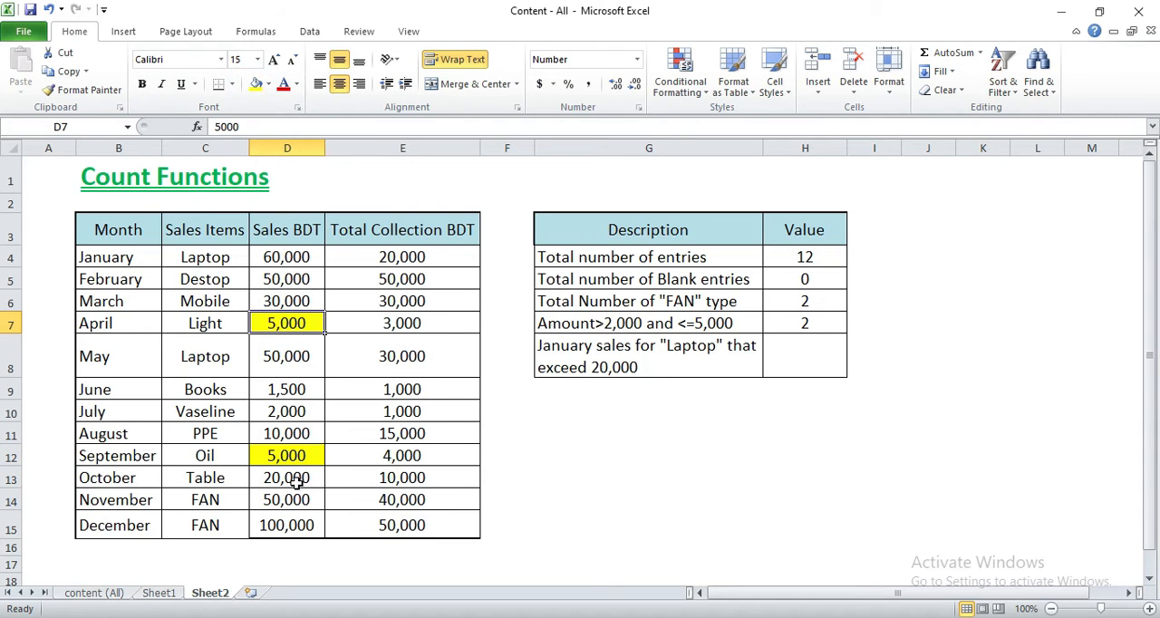
- Set September's sales in D12 to 1000 and check the H7 count against the highlighted cells
click(290, 456)
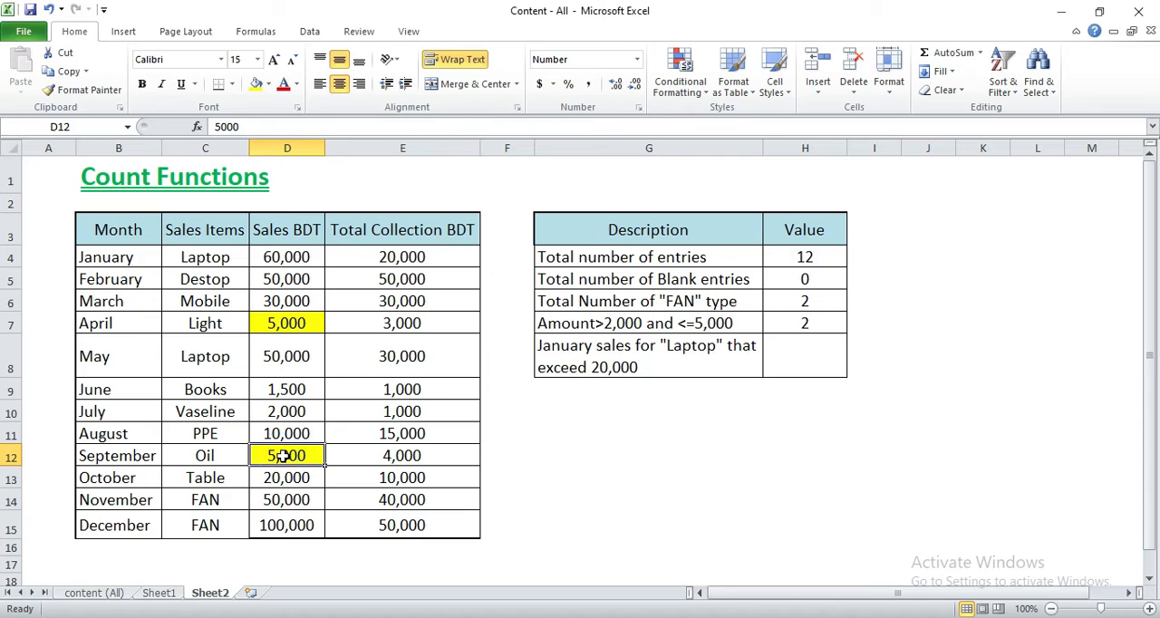
text(1000)
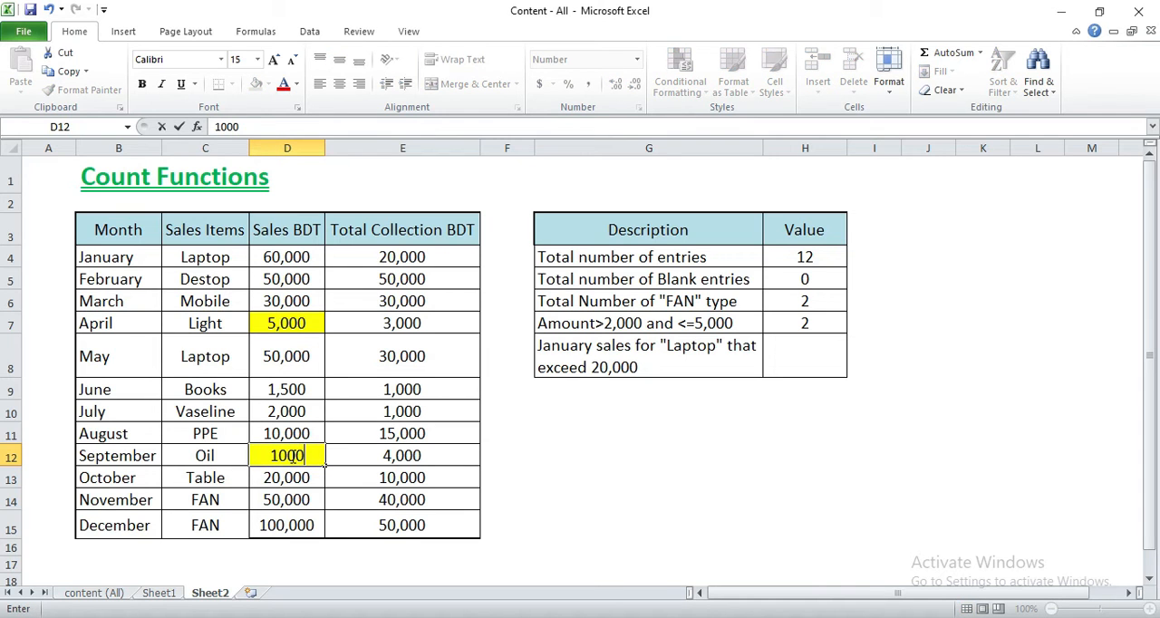
key(Return)
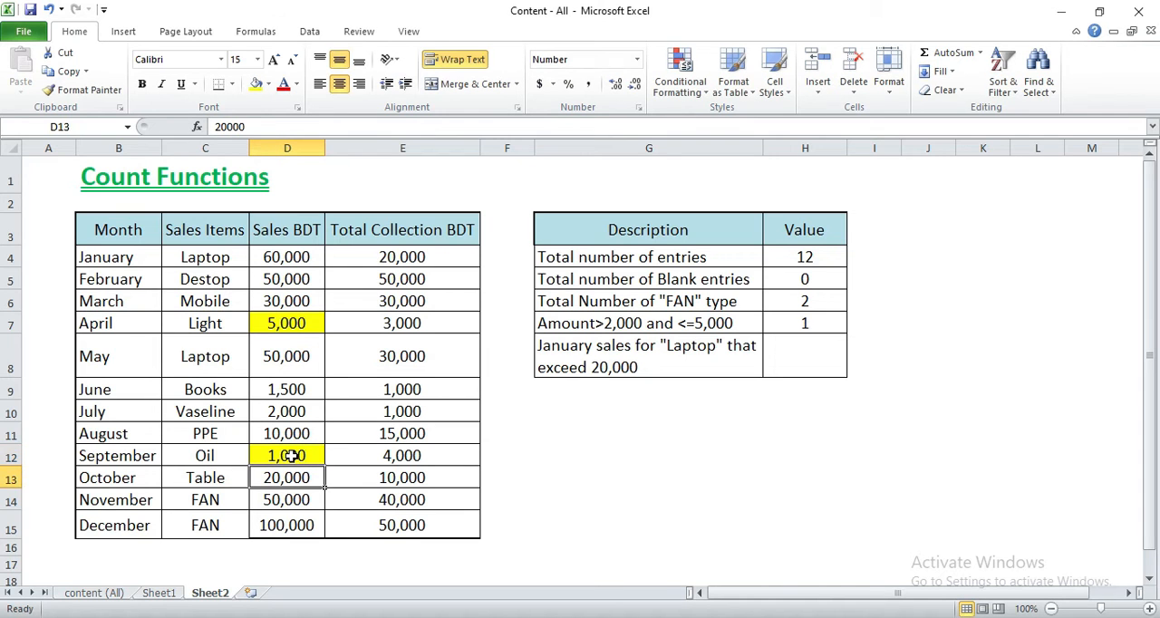
click(819, 318)
click(290, 326)
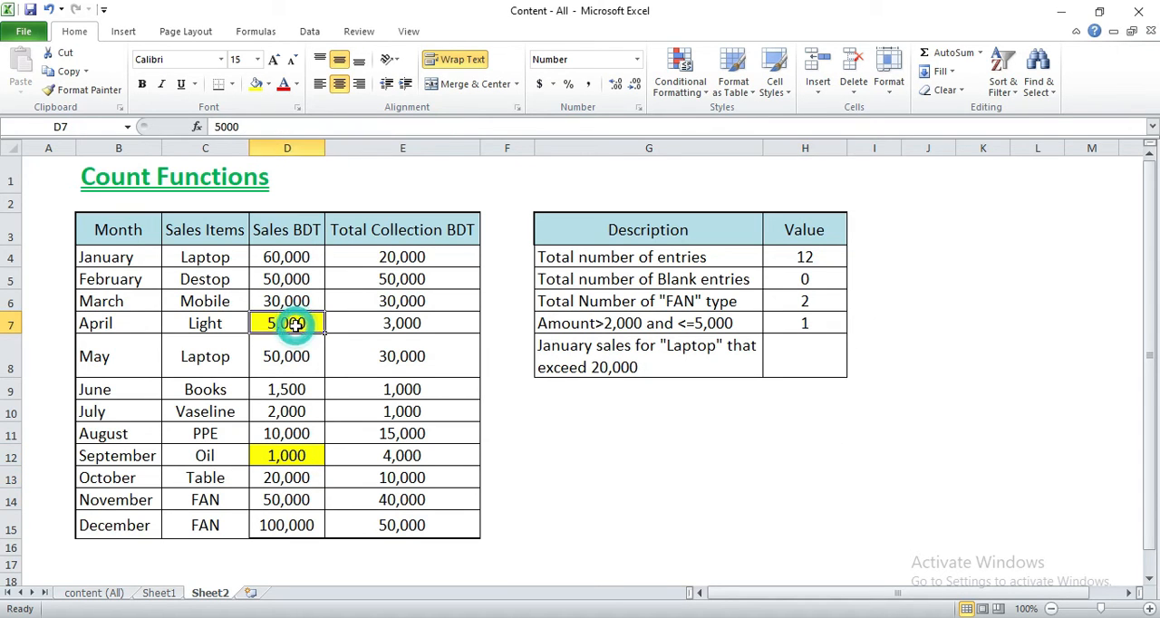
click(297, 456)
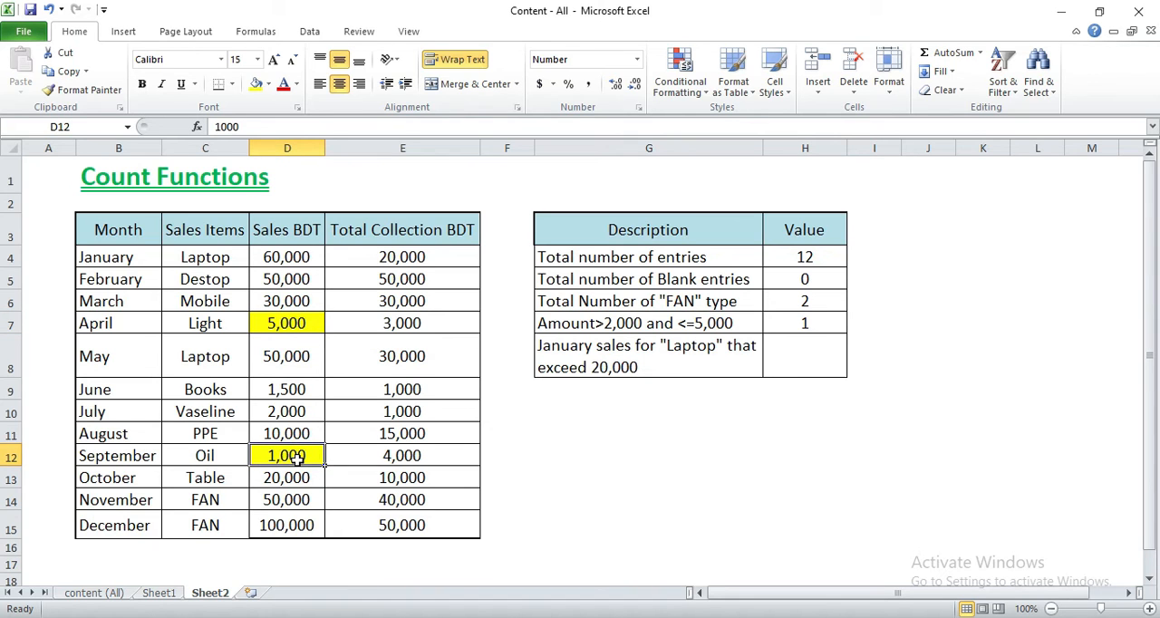
- Set September's sales in D12 to 3000 and check the H7 count against its description
text(3000)
key(Return)
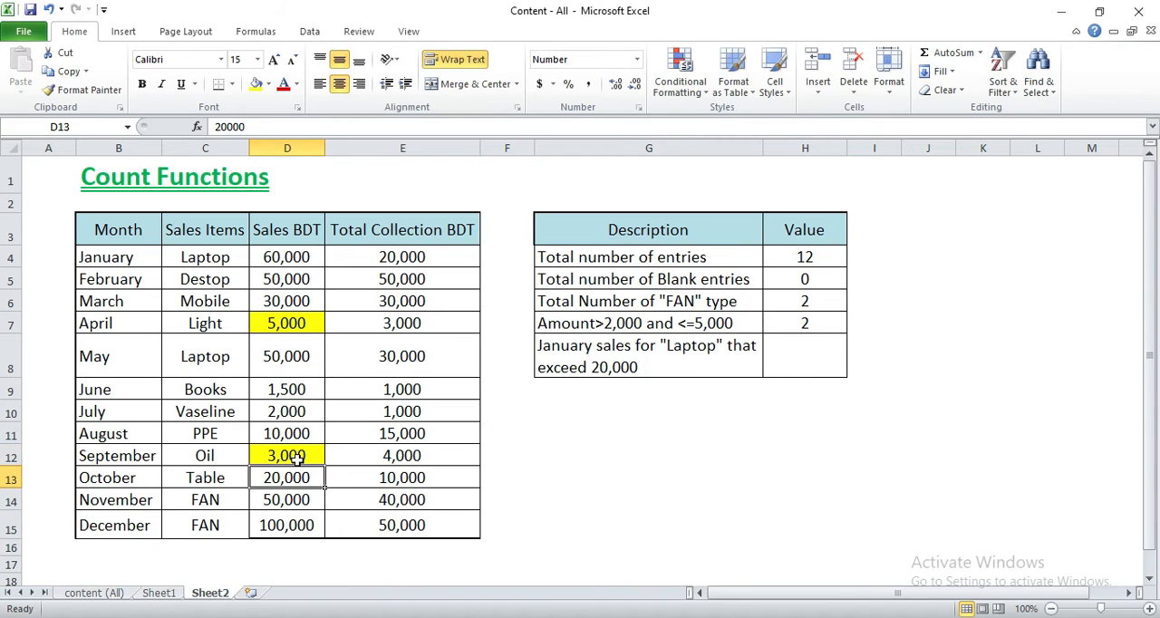
click(824, 323)
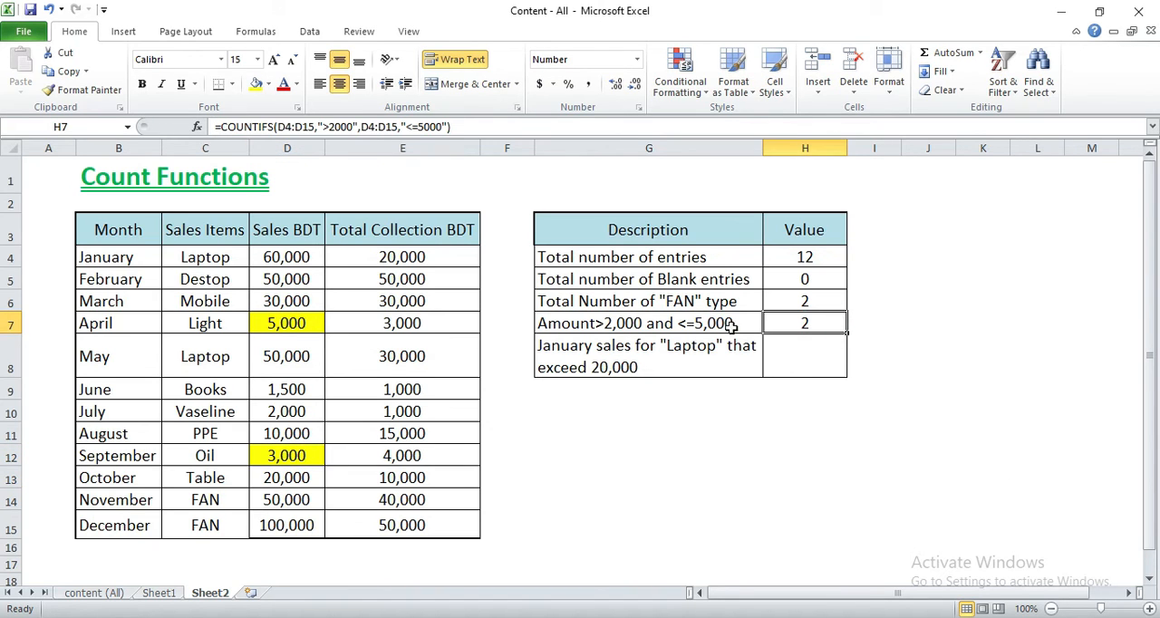
click(630, 324)
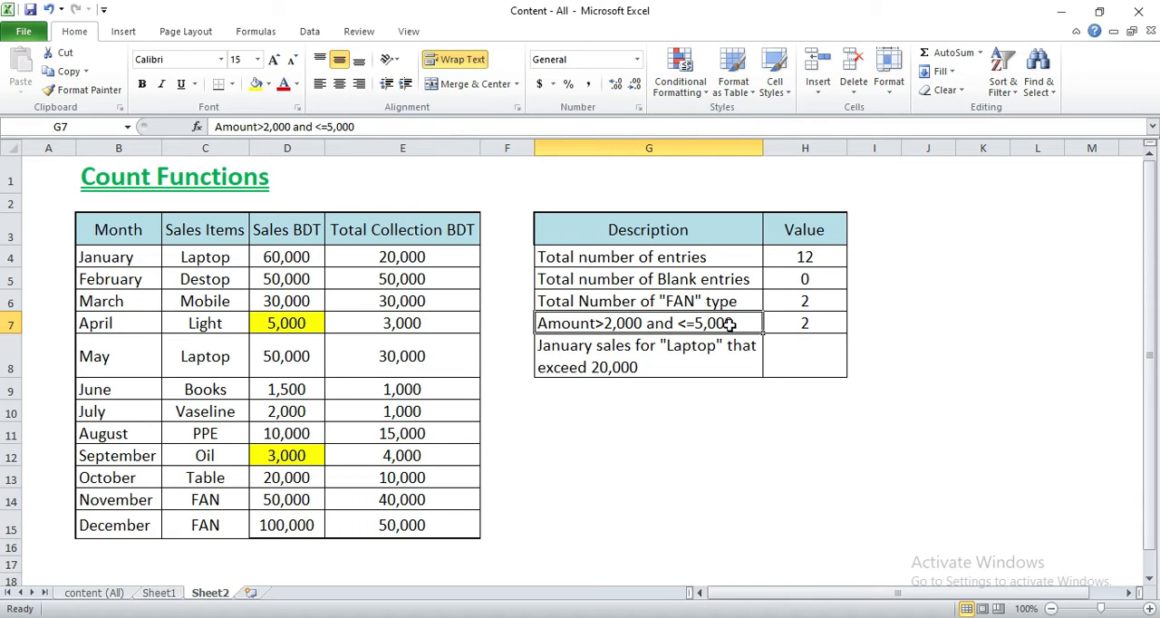
click(764, 471)
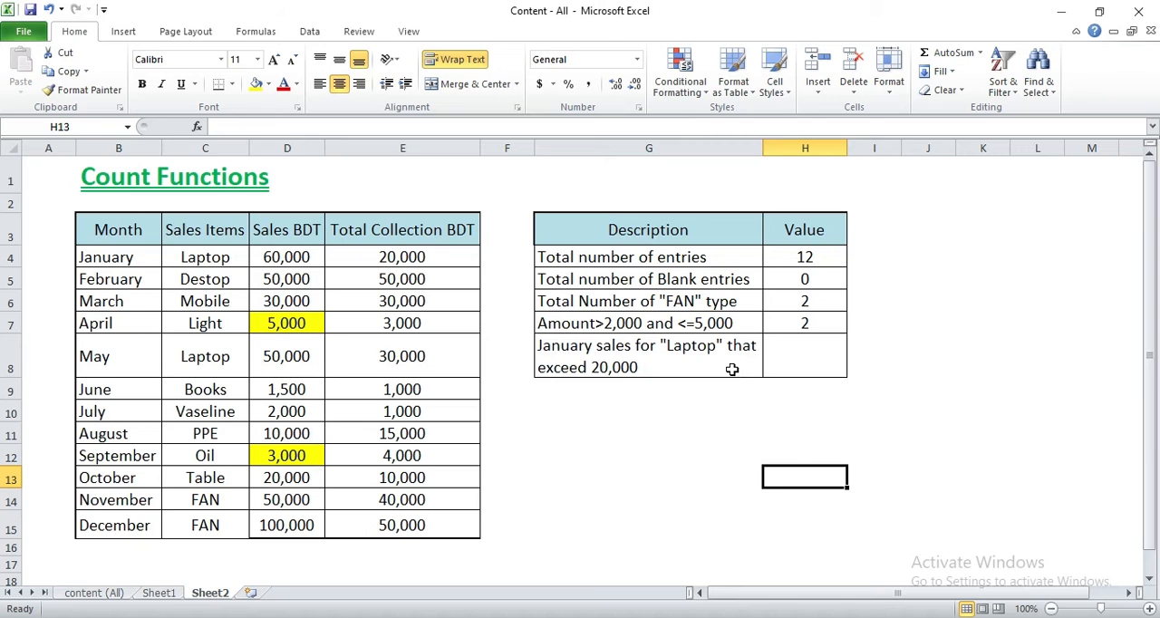
- Examine January's month, sales item and sales amount in row 4 against the conditions described for H8
click(814, 356)
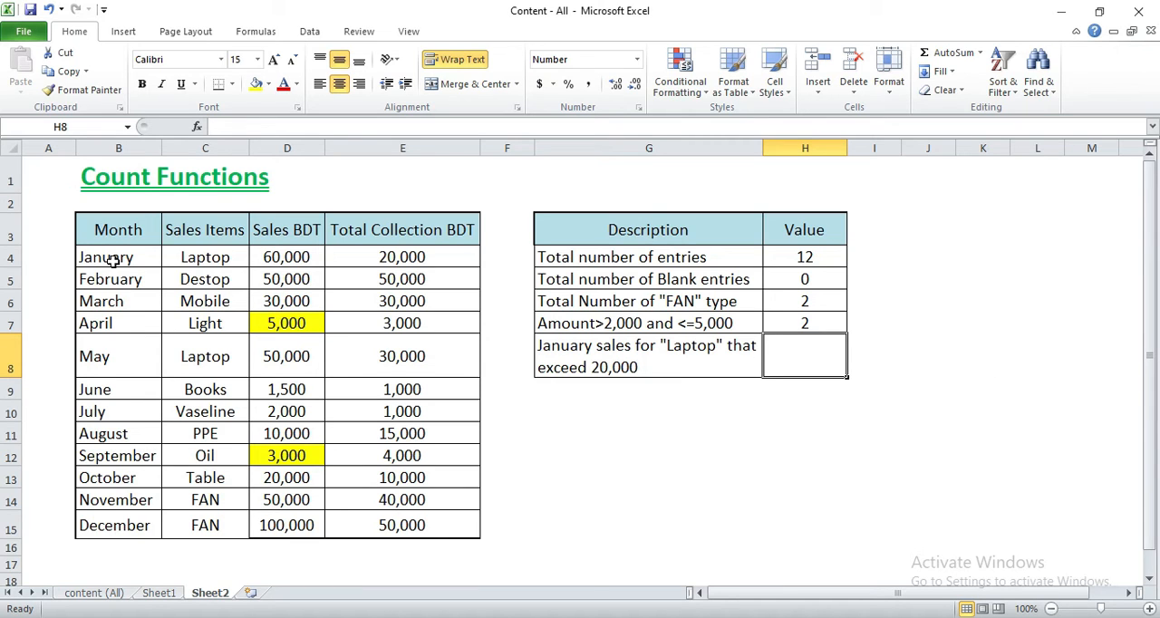
click(187, 260)
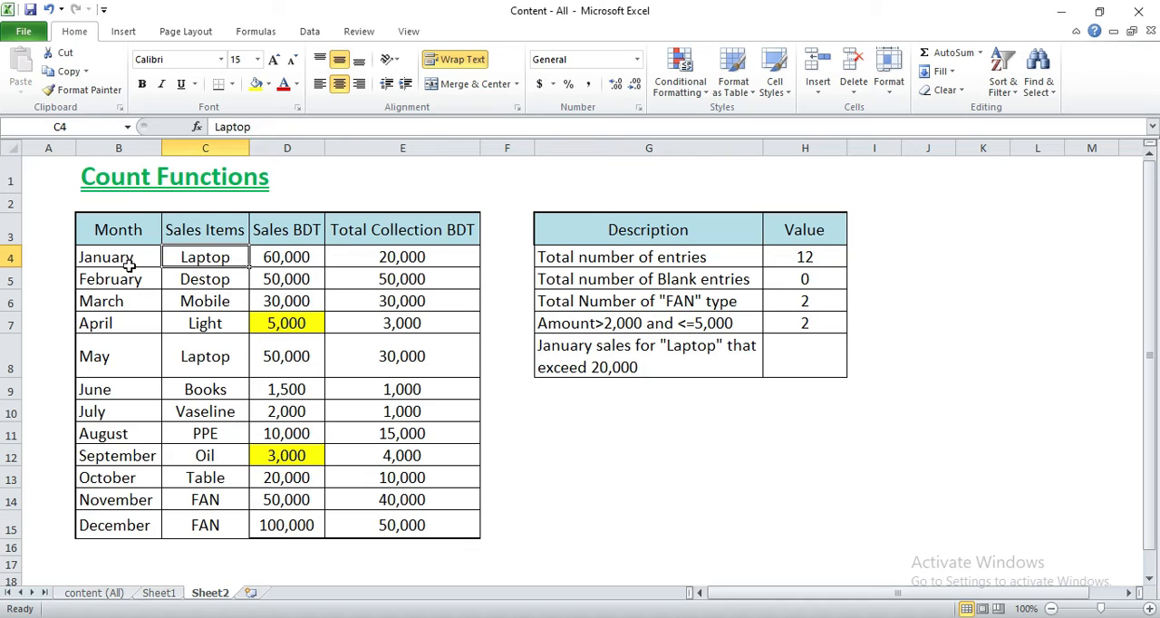
click(128, 261)
click(286, 262)
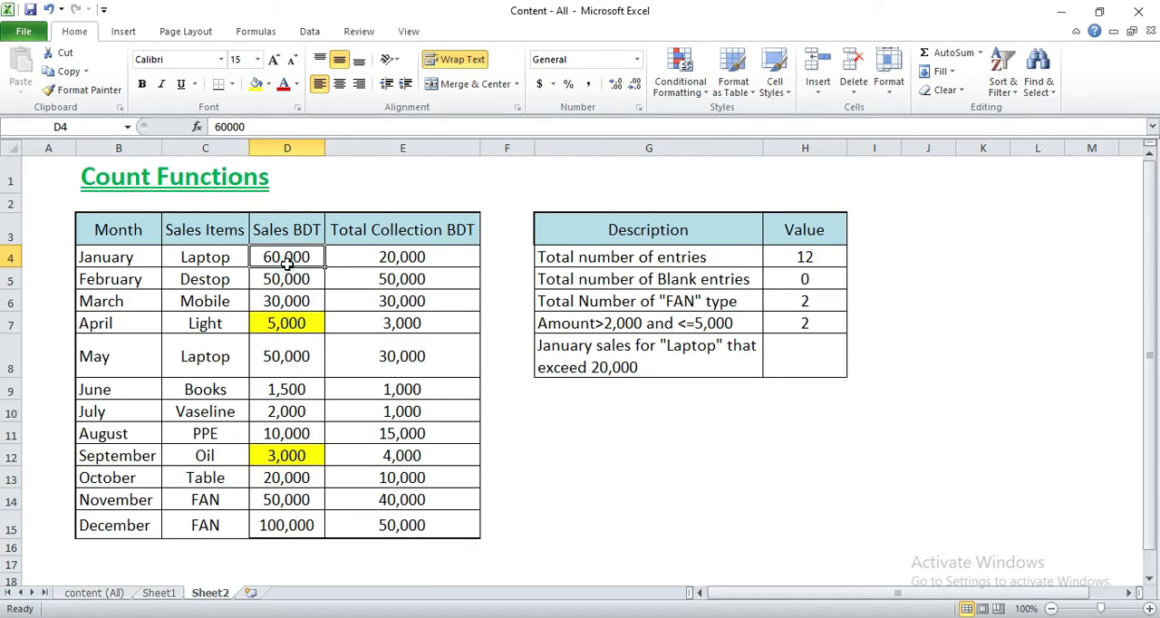
click(129, 261)
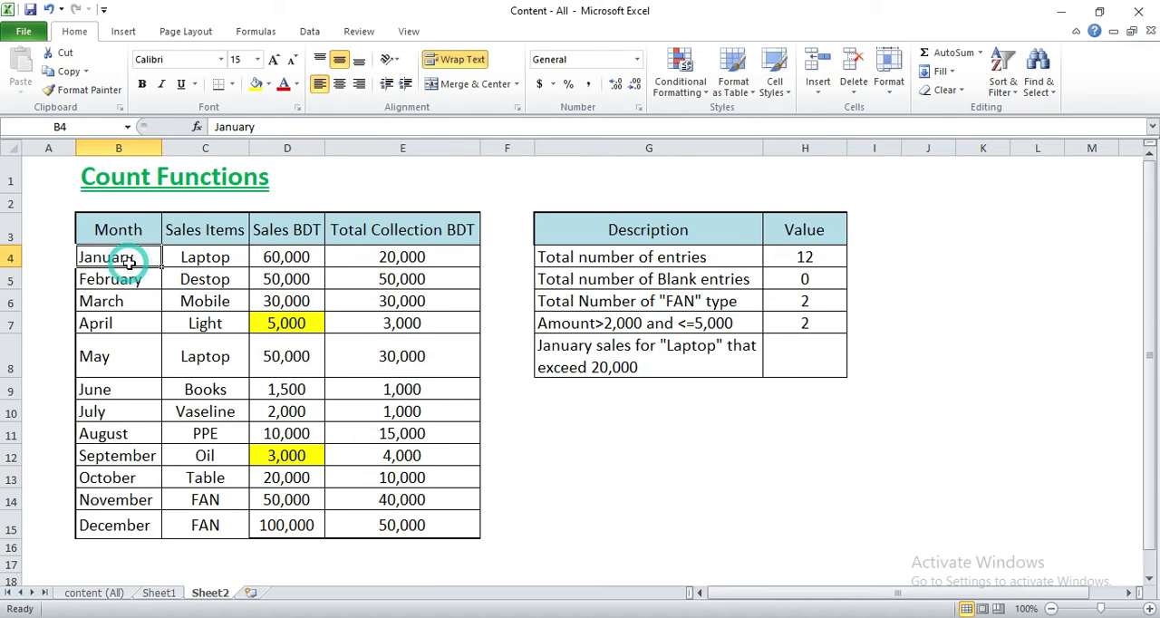
click(209, 261)
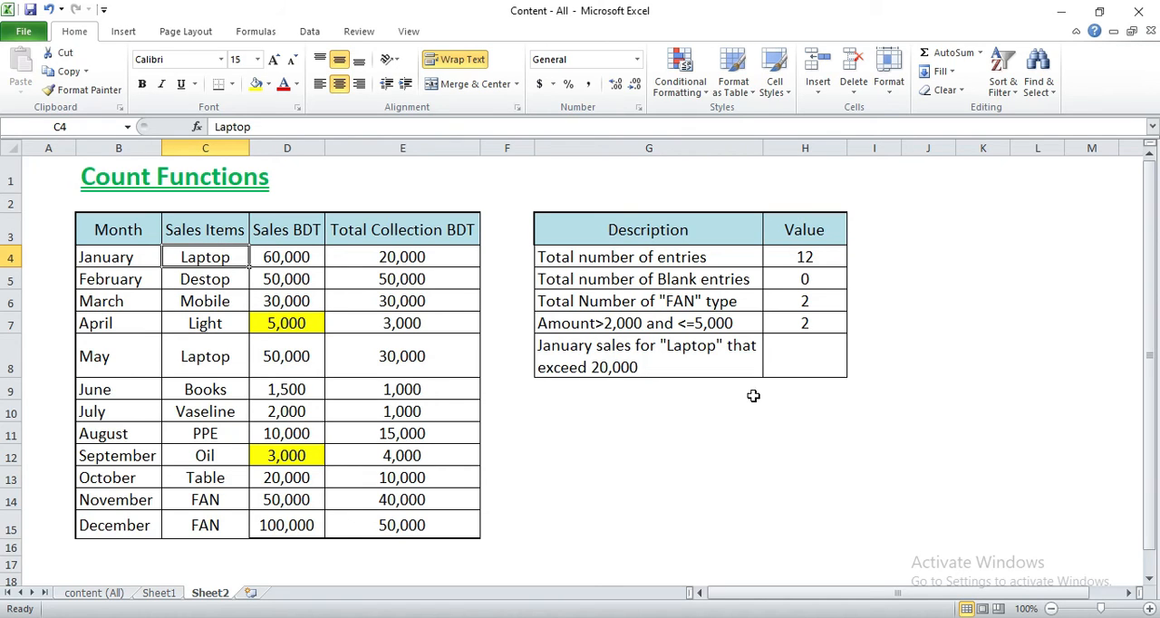
- Start a COUNTIFS formula in H8 with the month range B4:B15 and the January cell B4 as its criterion
click(805, 367)
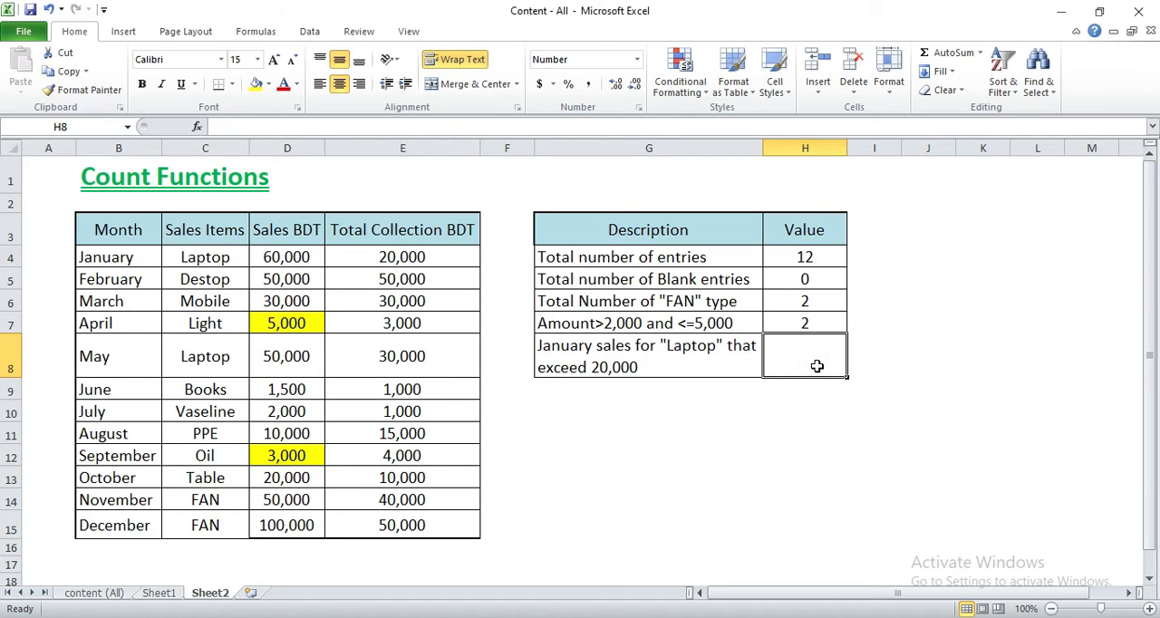
text(=)
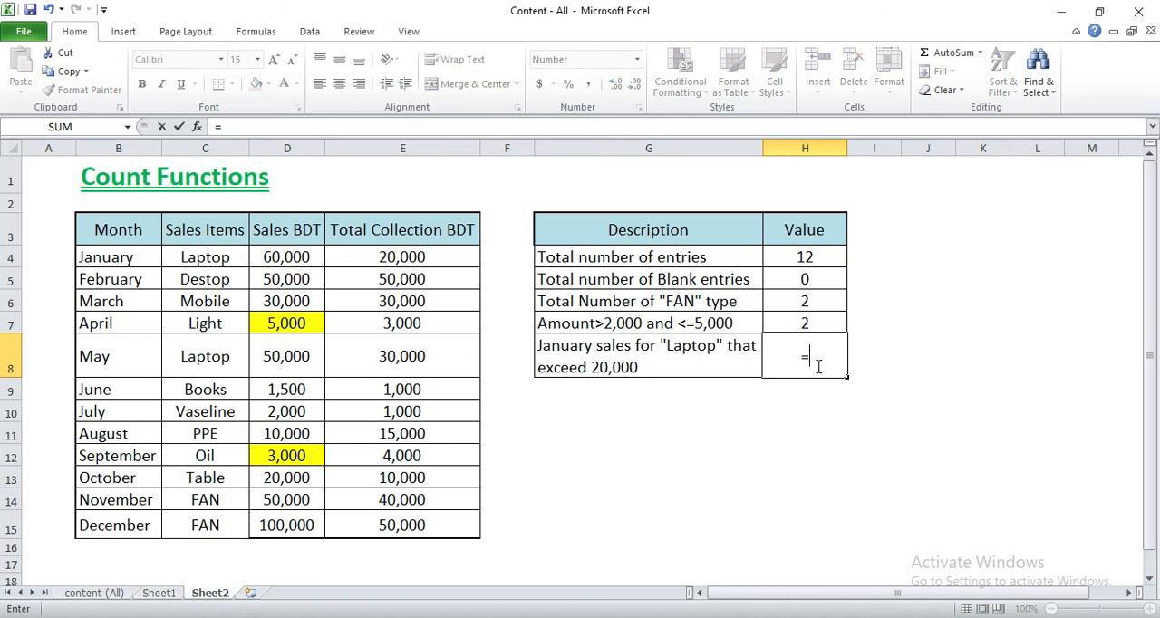
text(count)
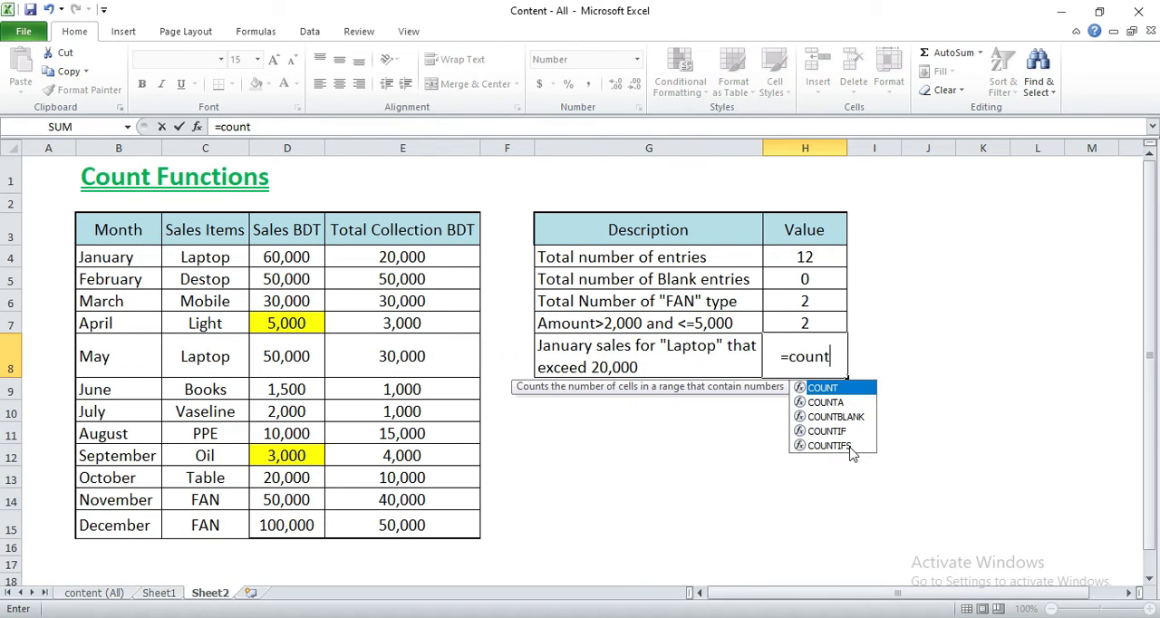
double_click(843, 446)
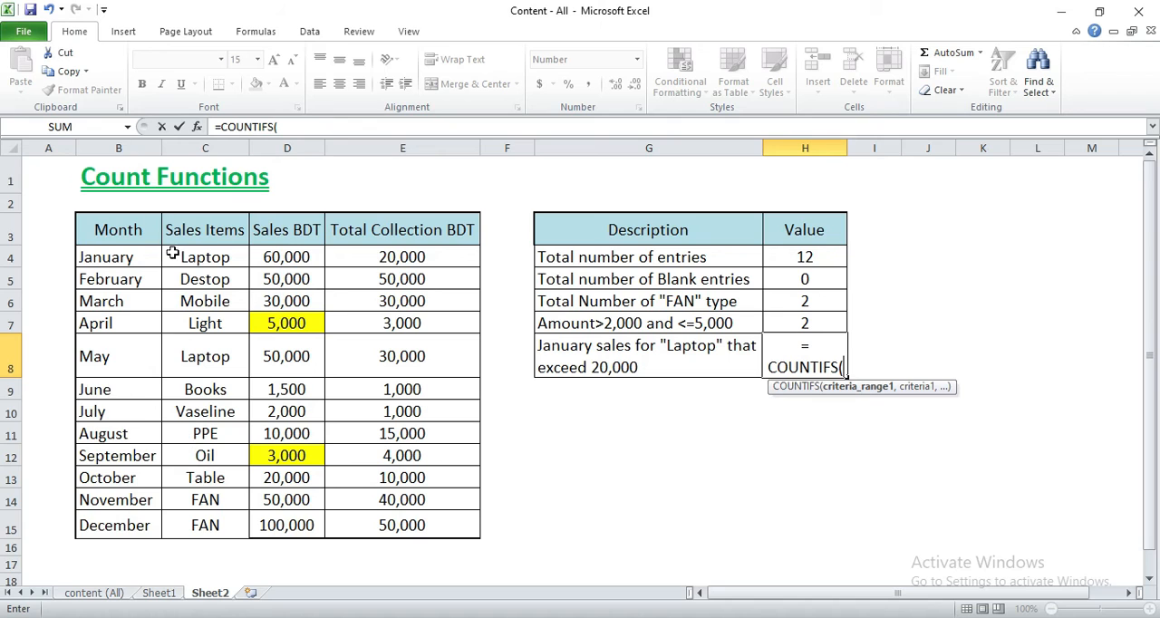
drag(124, 258, 119, 526)
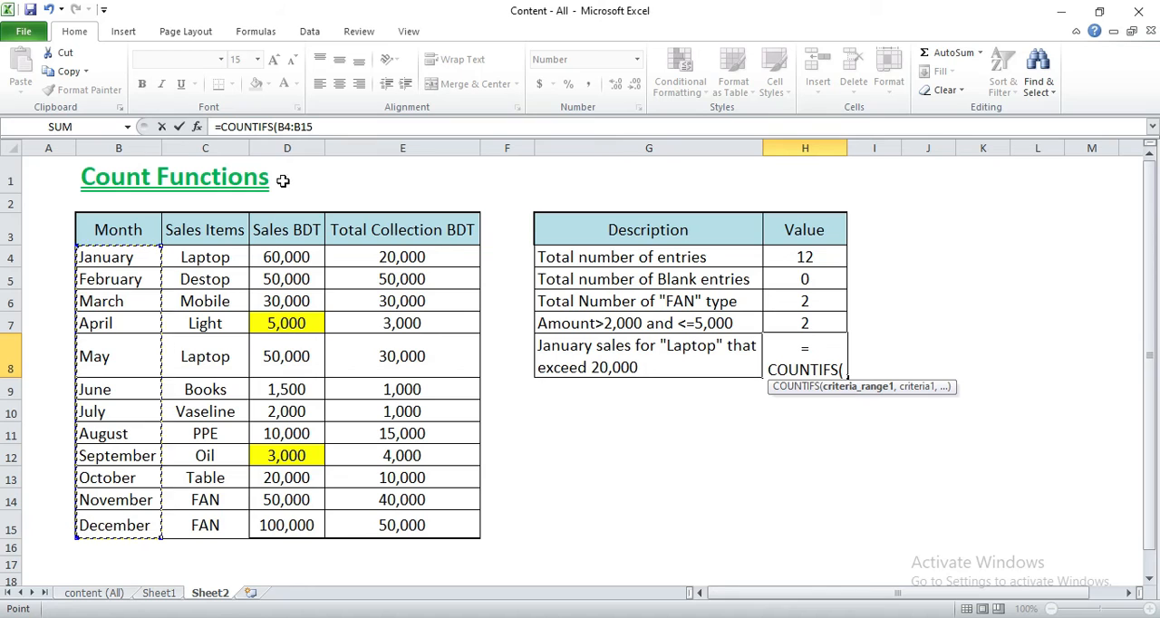
click(369, 127)
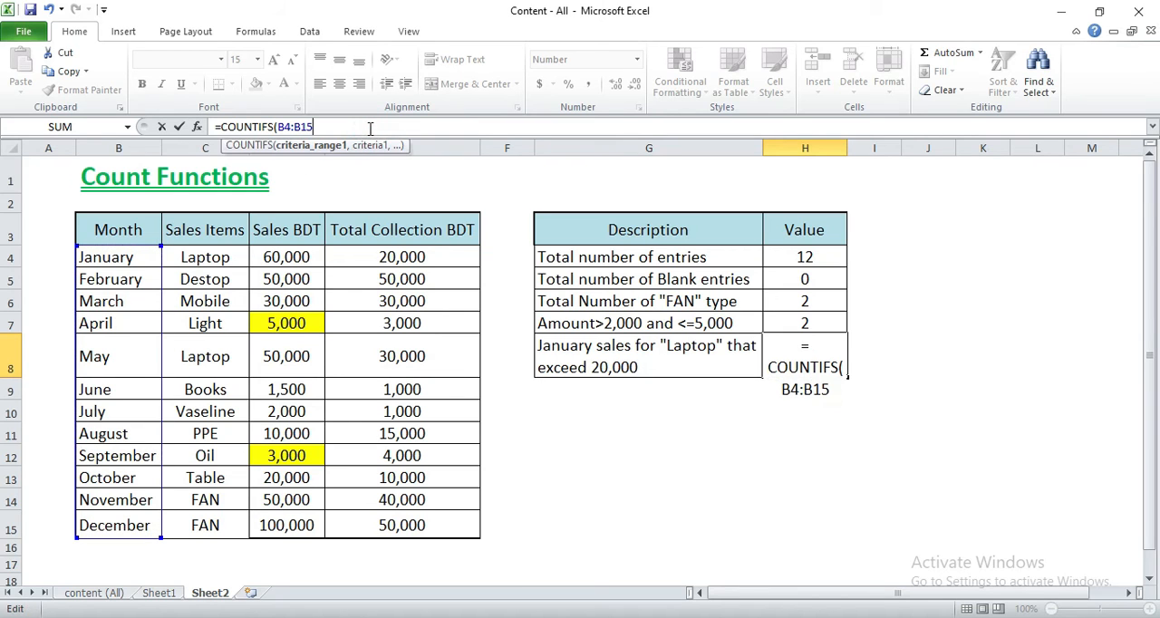
text(,)
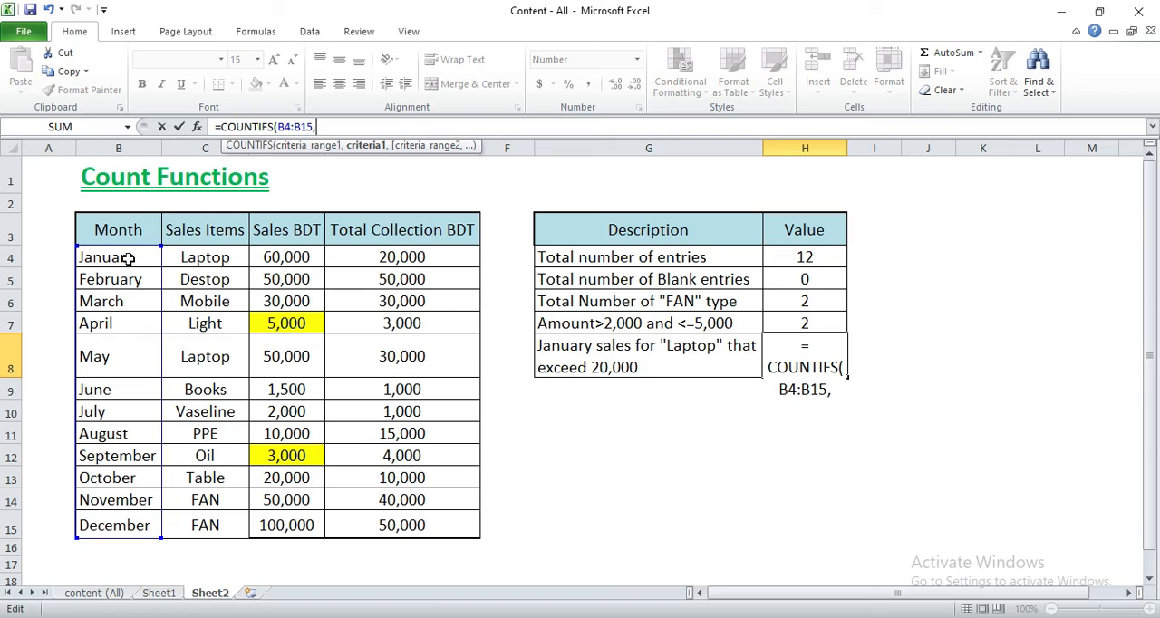
click(128, 259)
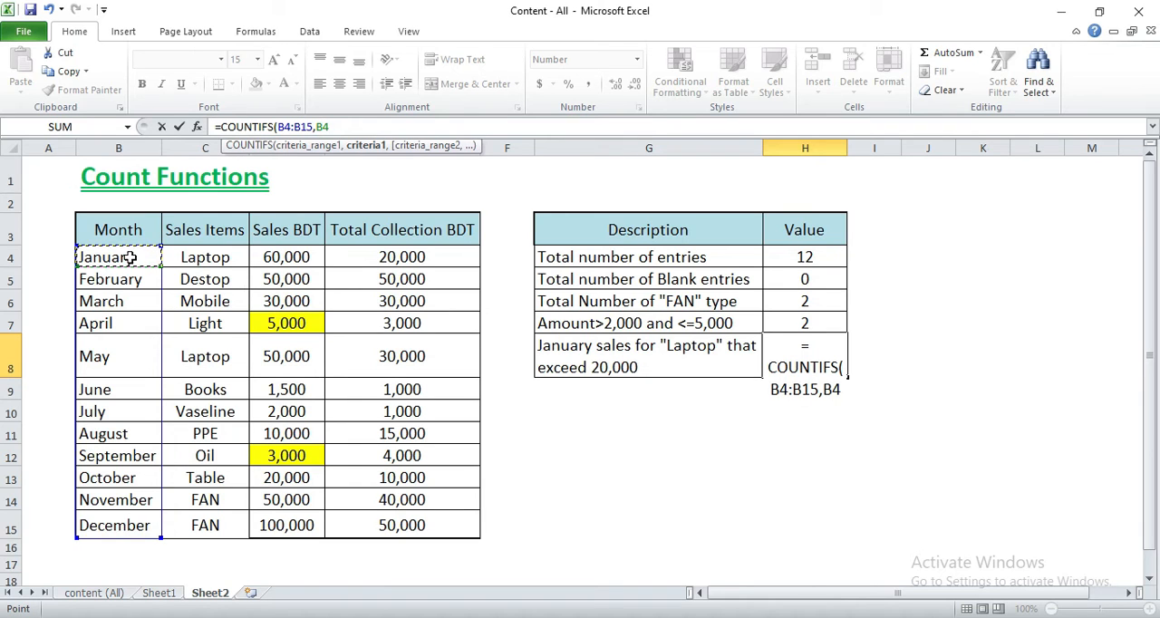
- Add the Sales Items range C4:C15 with the Laptop cell C4 as the second criterion of the H8 formula
text(,)
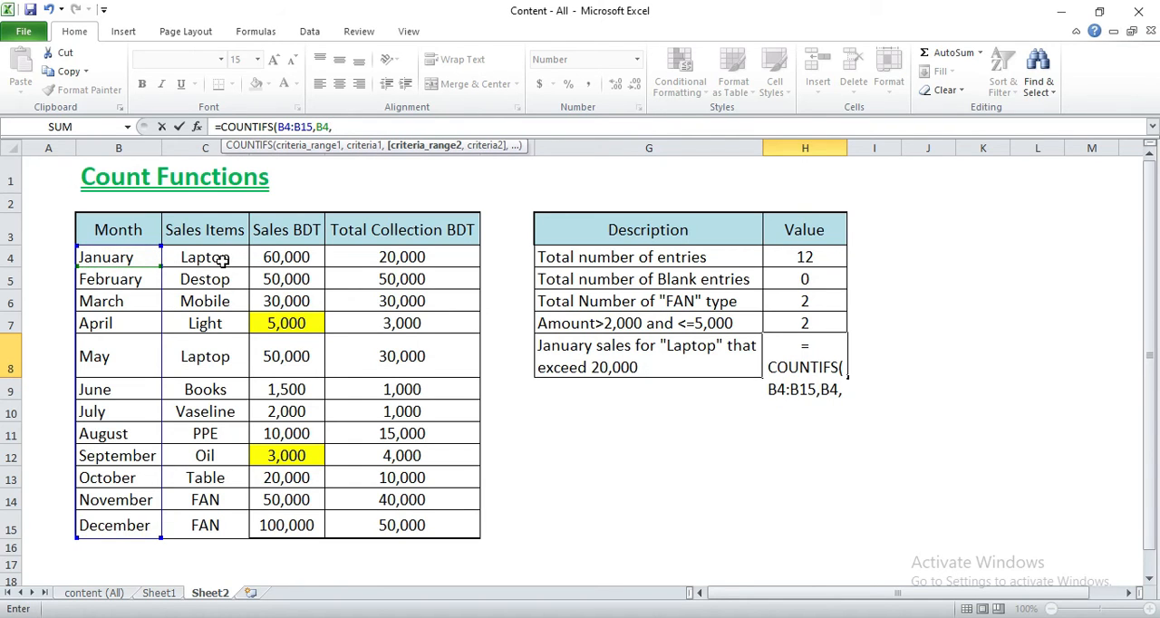
drag(210, 257, 208, 525)
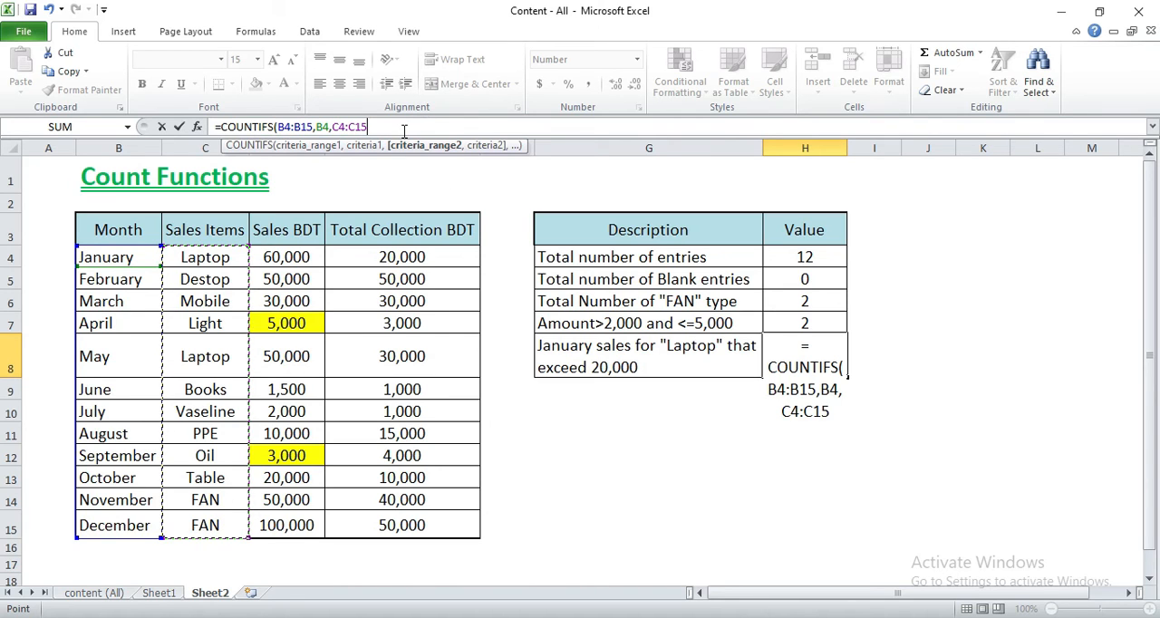
text(,)
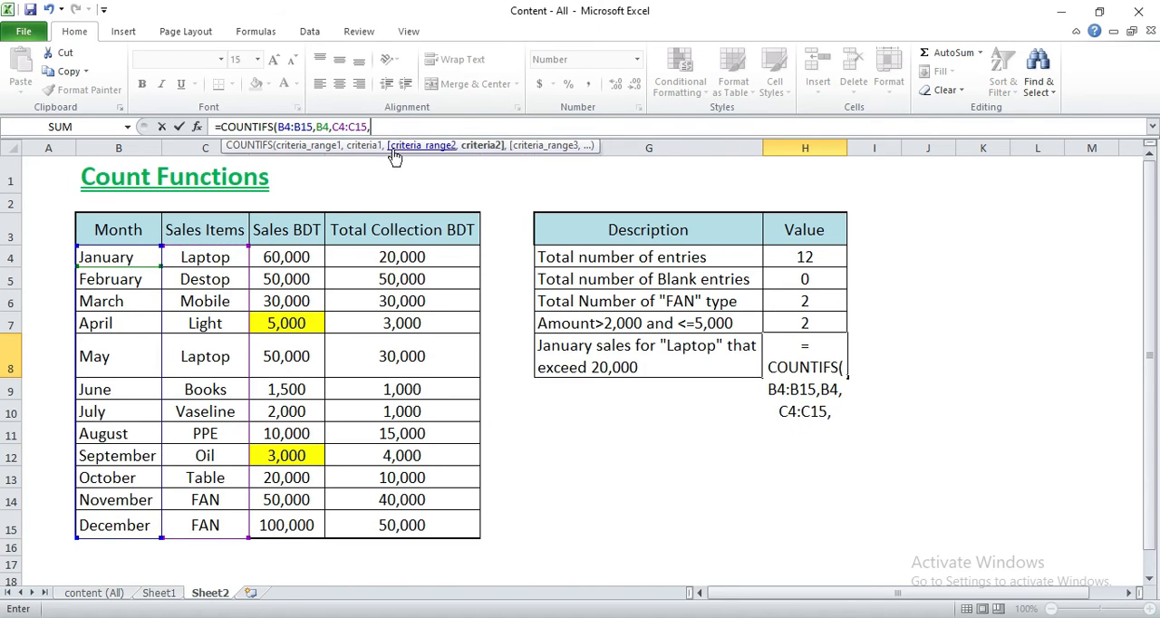
click(227, 257)
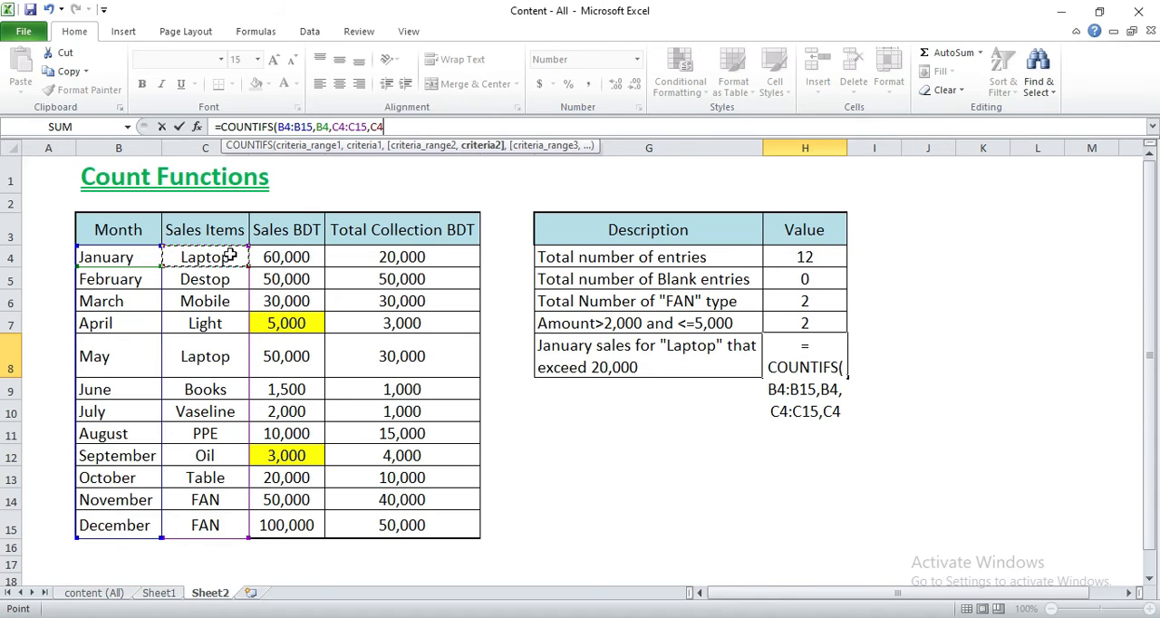
- Add D4:D15 with the criterion ">20000" to finish H8 as =COUNTIFS(B4:B15,B4,C4:C15,C4,D4:D15,">20000")
text(,)
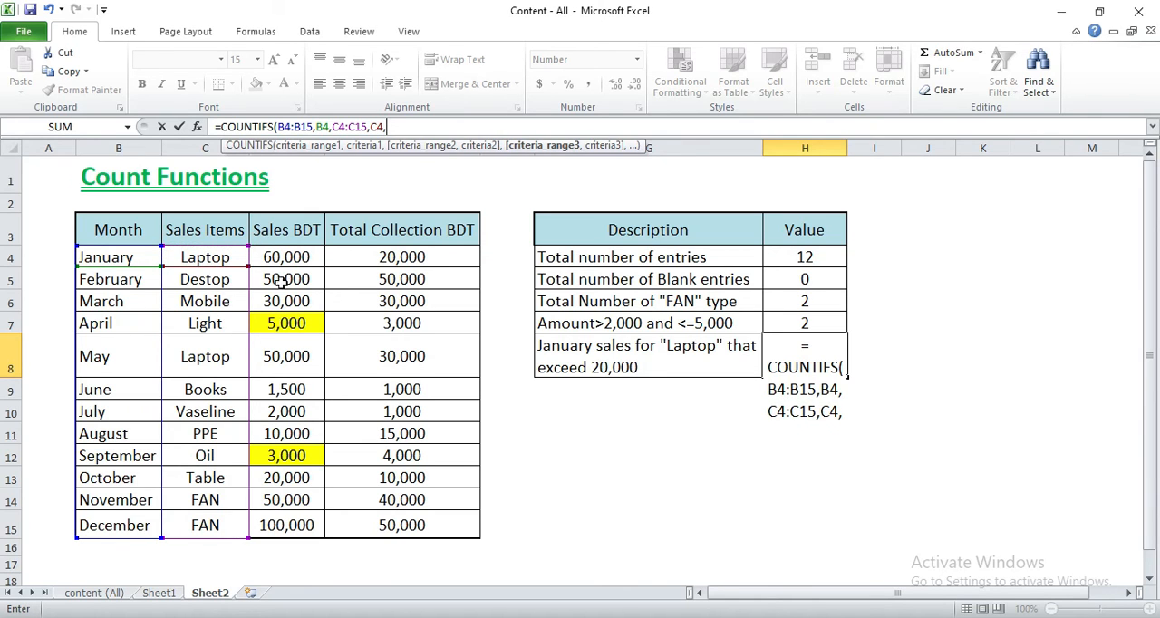
drag(300, 257, 305, 526)
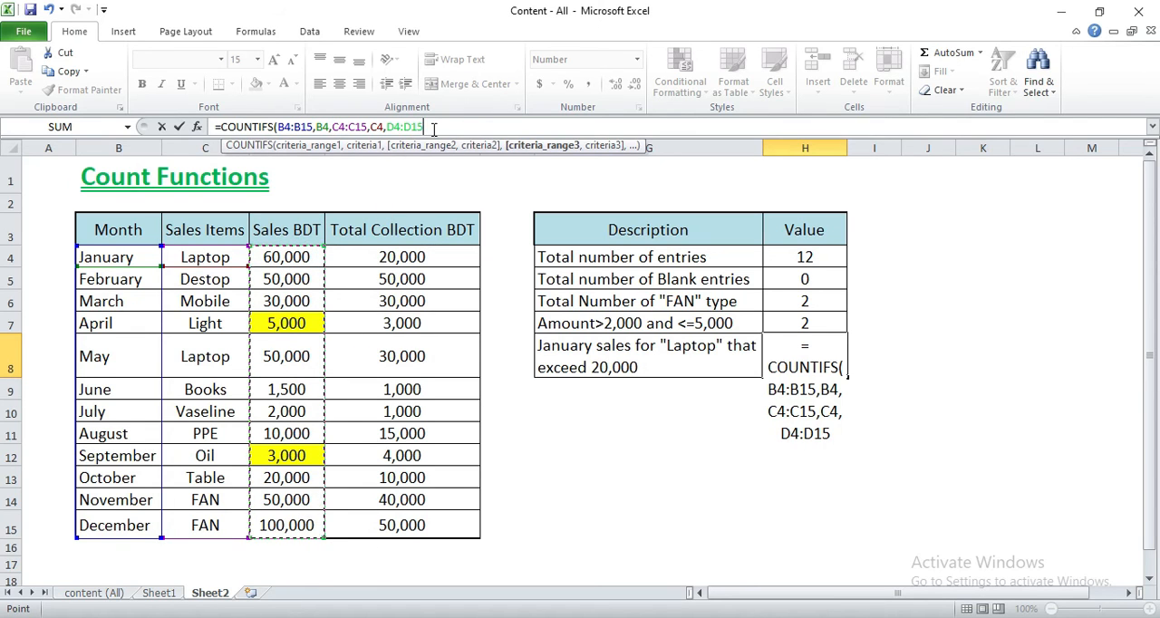
text(,)
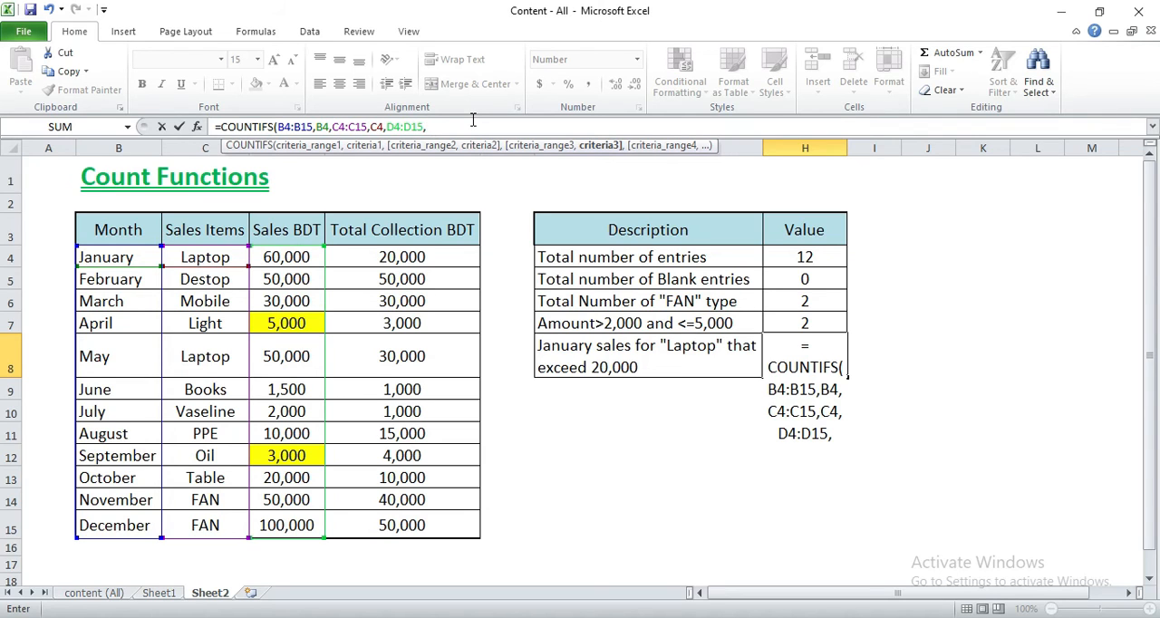
text(")
text(>)
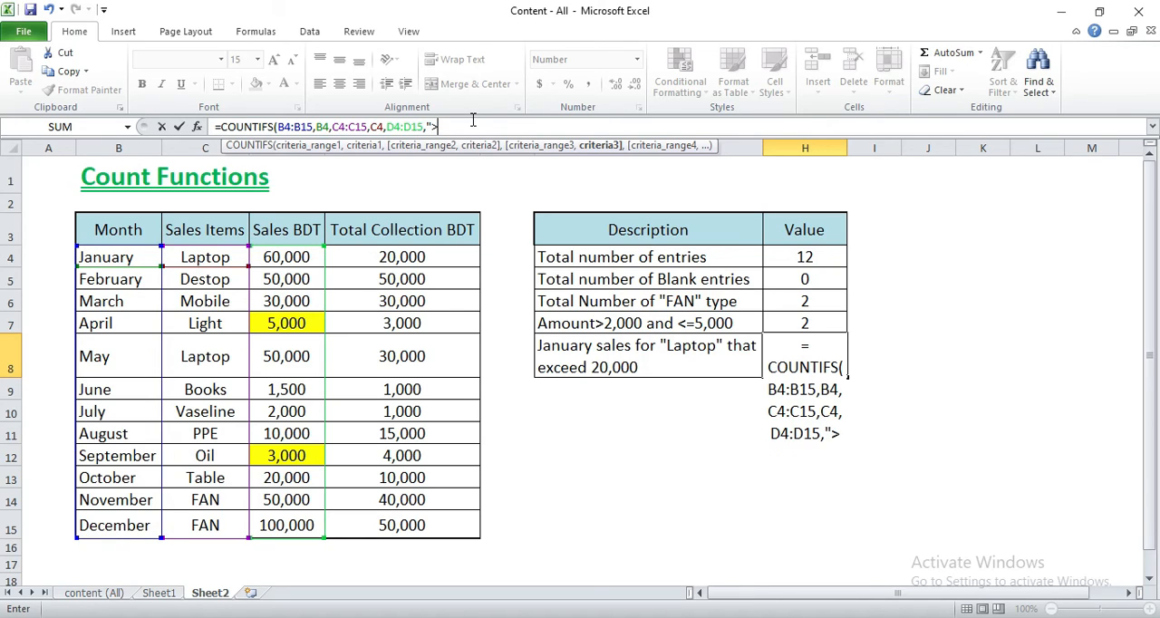
text(20000)
text(")
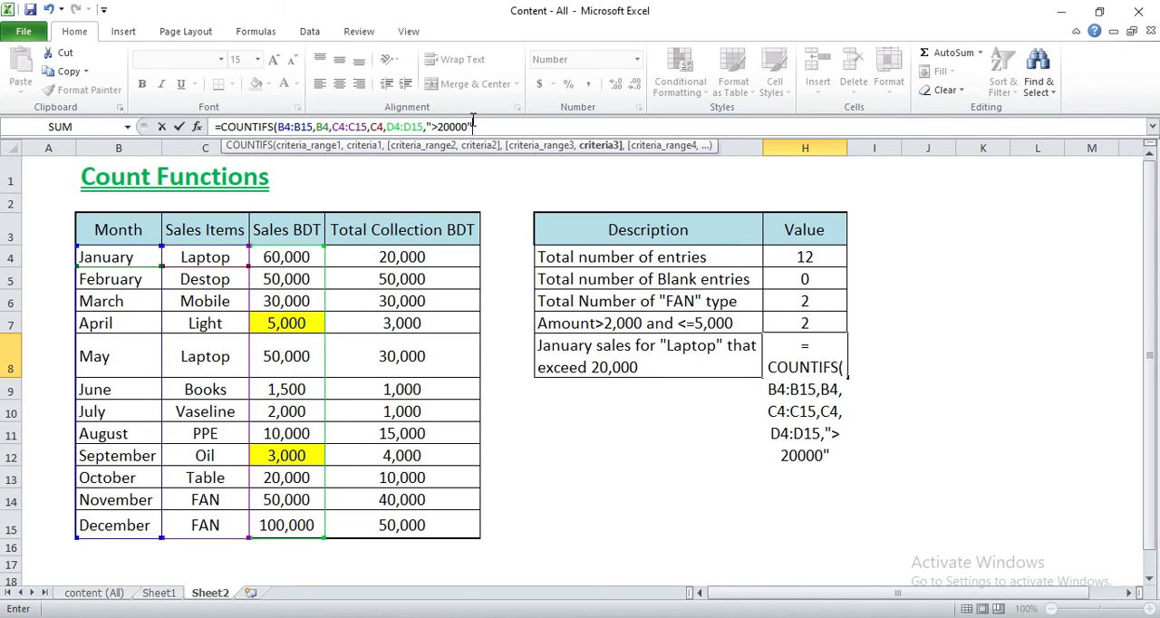
text())
key(Return)
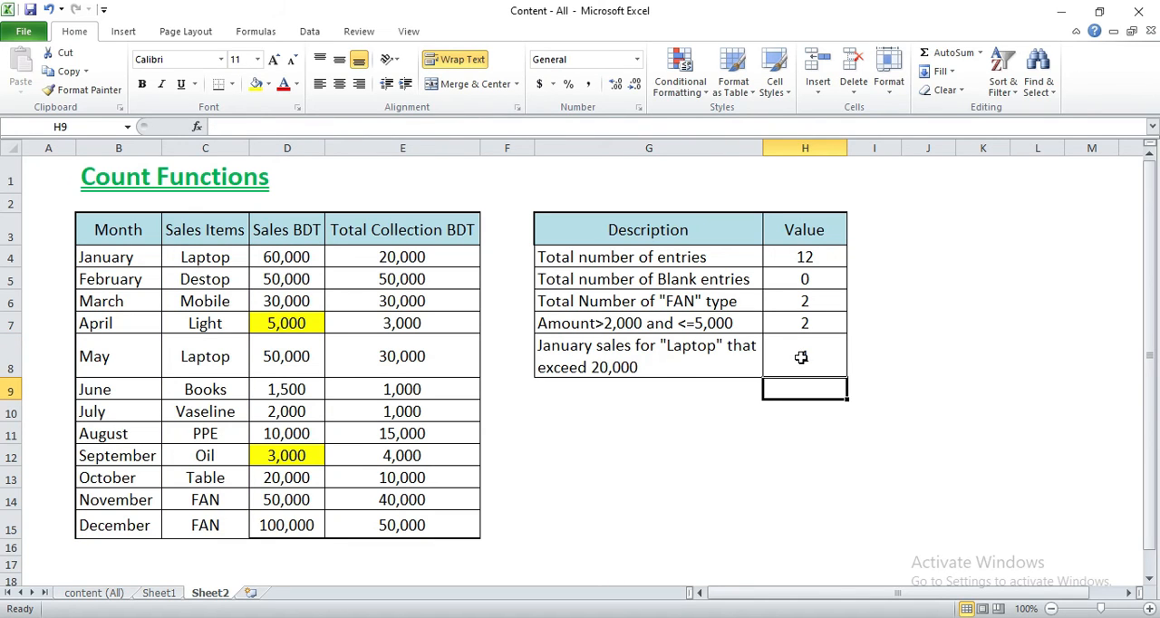
- Check the H8 result and fill the matching January Laptop cells B4:D4 with yellow
click(801, 357)
drag(104, 261, 272, 257)
click(255, 84)
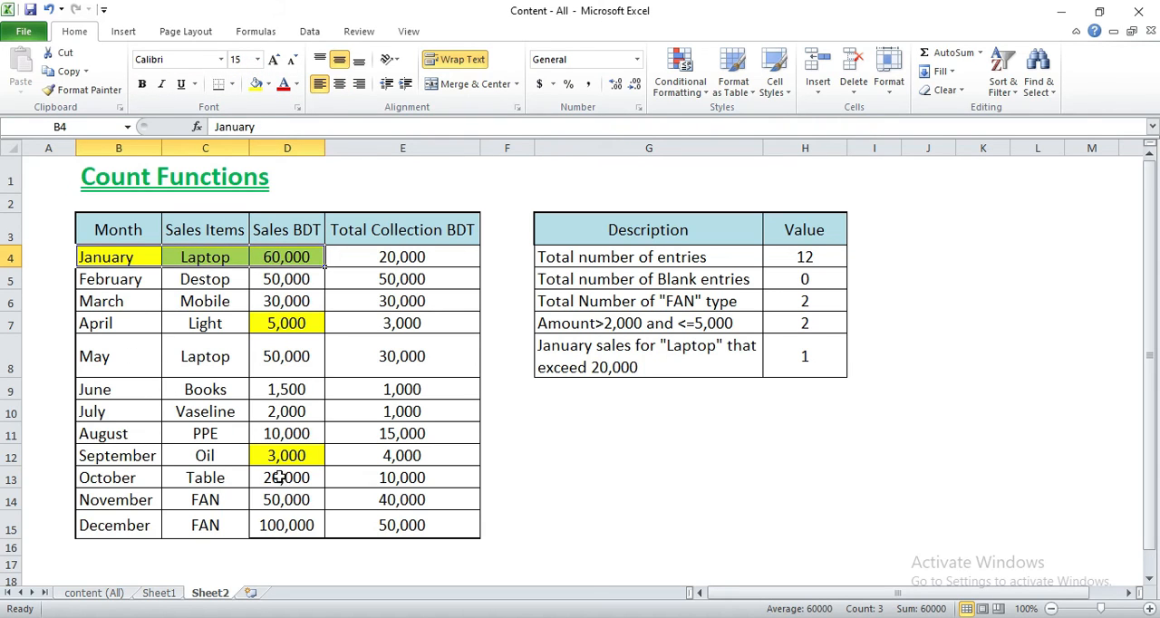
- Copy the January and Laptop cells B4:C4 over June and Books in B9:C9
click(284, 253)
drag(134, 257, 202, 264)
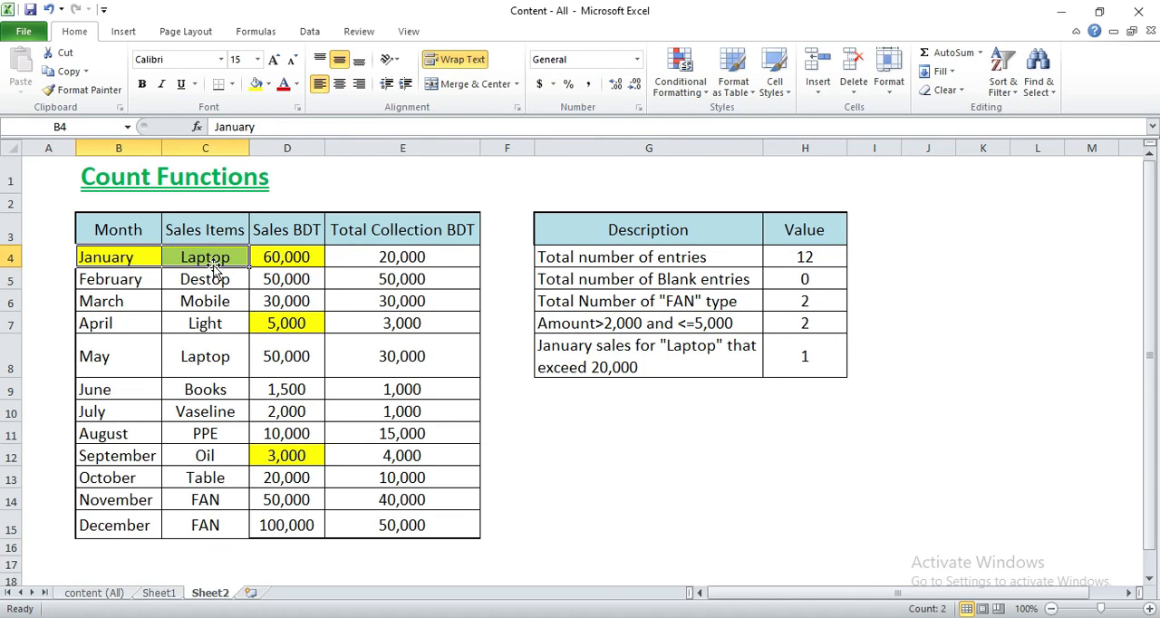
key(ctrl+c)
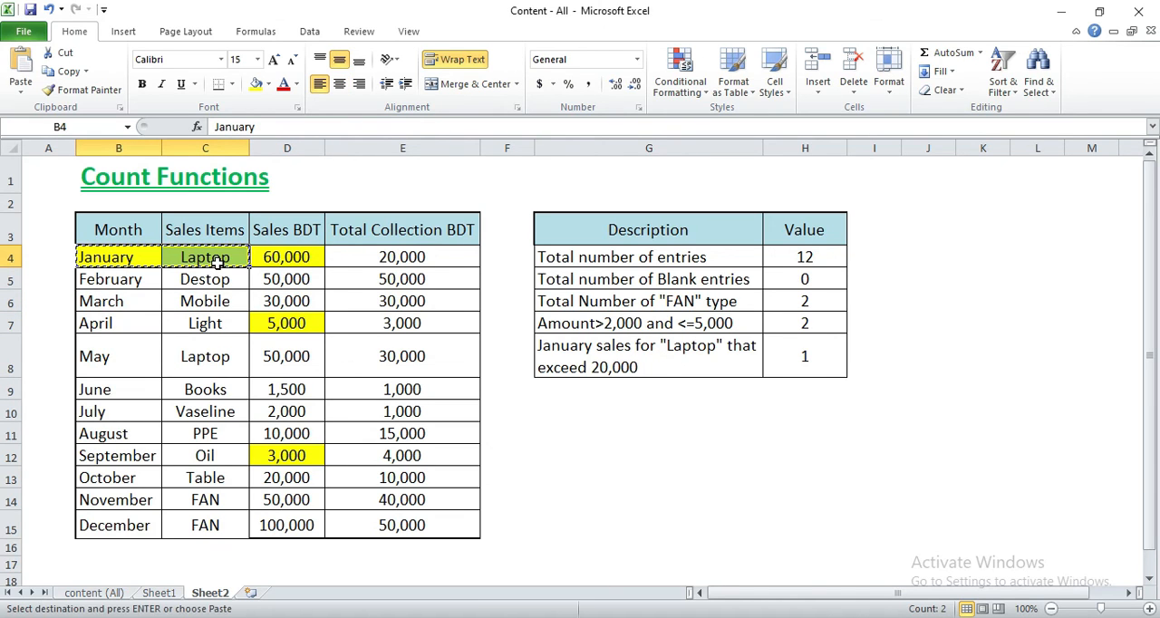
click(122, 387)
key(ctrl+v)
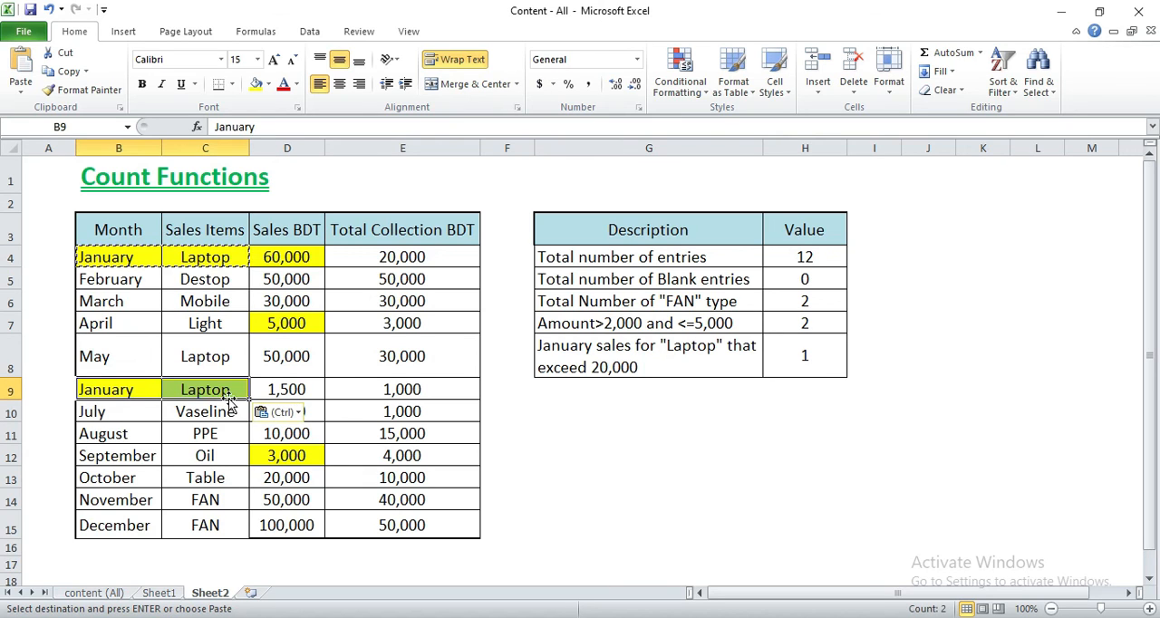
- Set the sales amount in D9 to 21000 and check the count and formula in H8
click(286, 388)
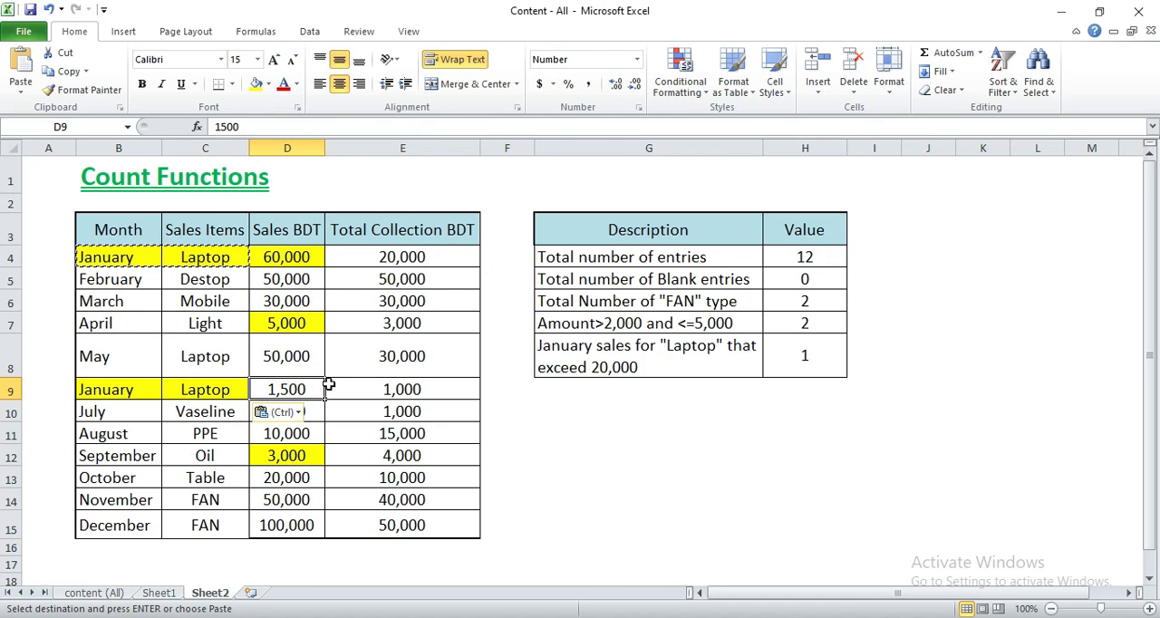
text(21000)
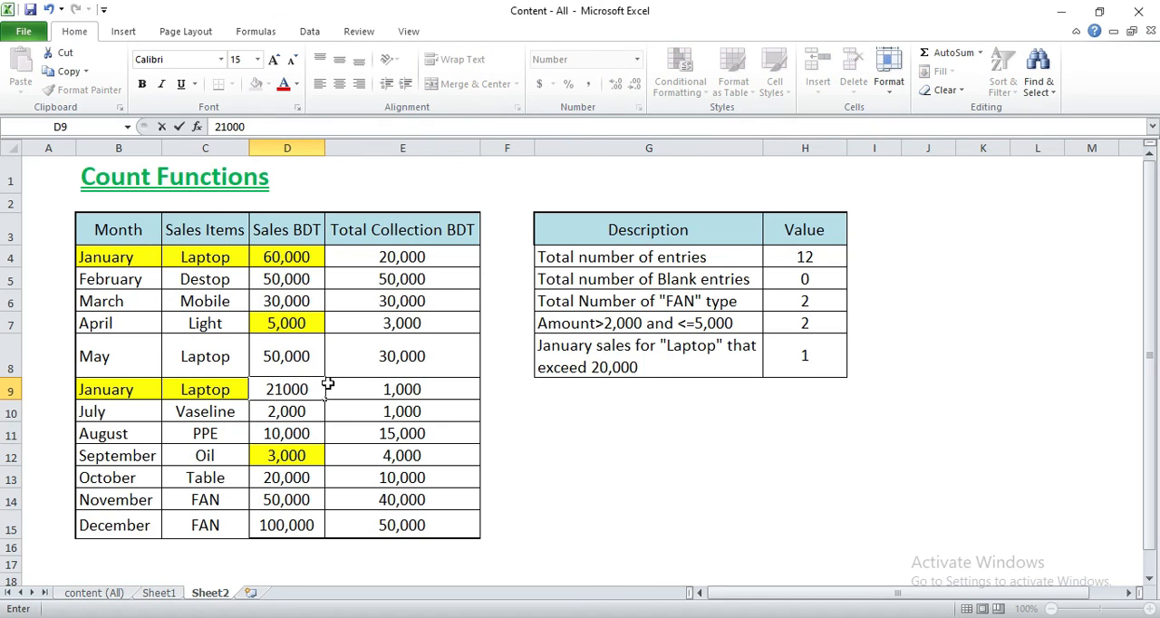
click(409, 448)
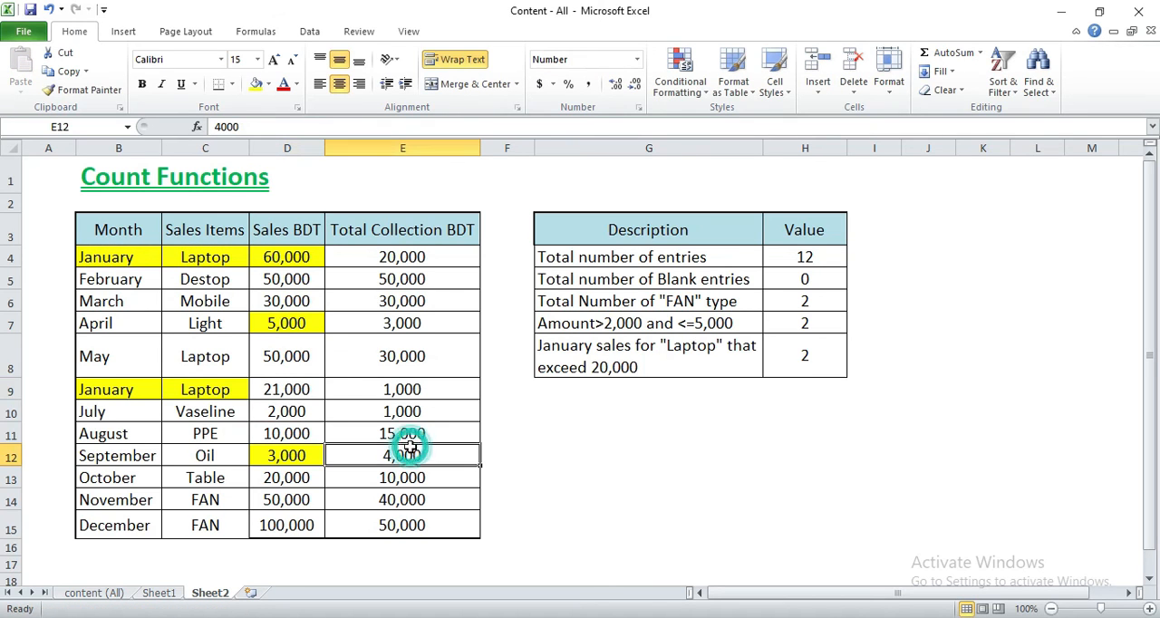
click(807, 352)
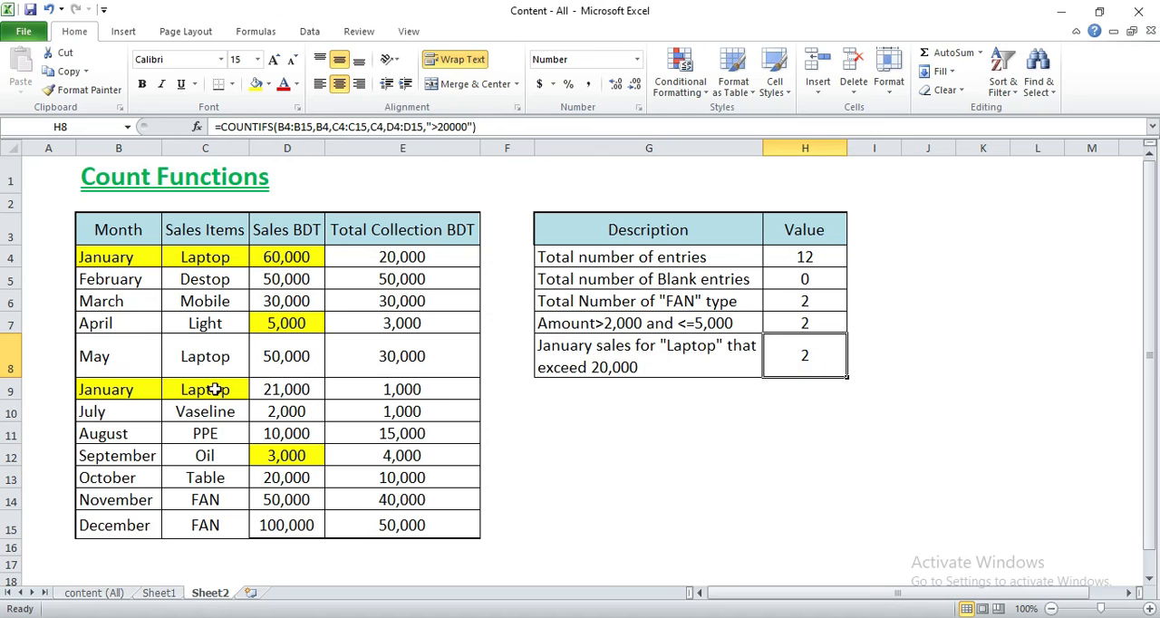
- Change the month in B8 from May to January and check the recalculated count in H8
click(115, 368)
click(112, 258)
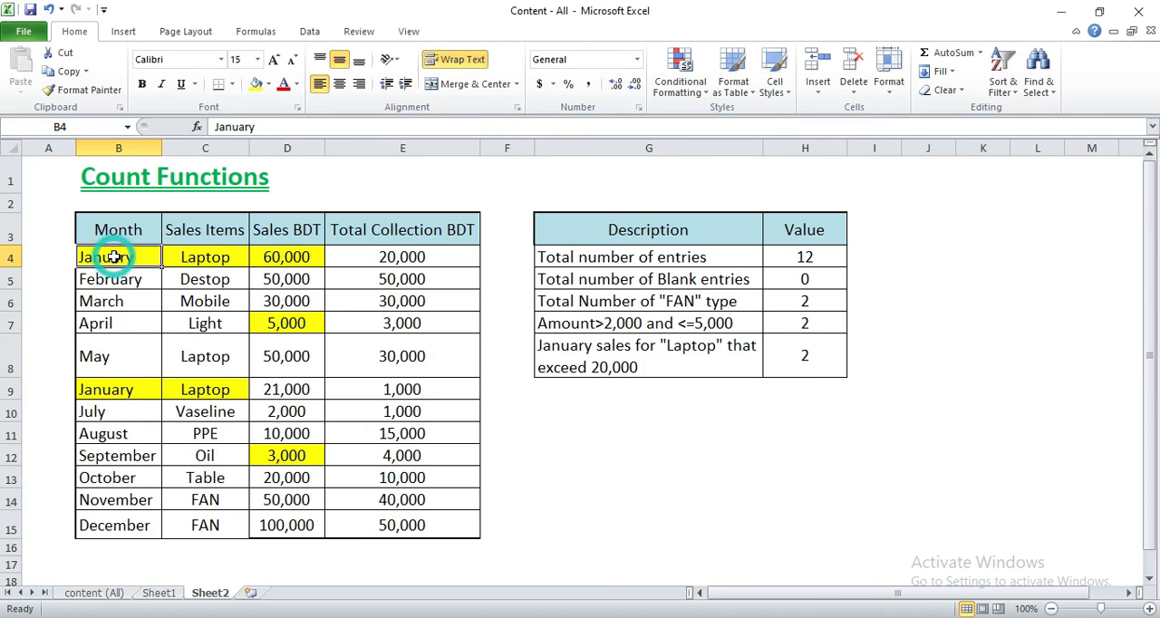
click(122, 356)
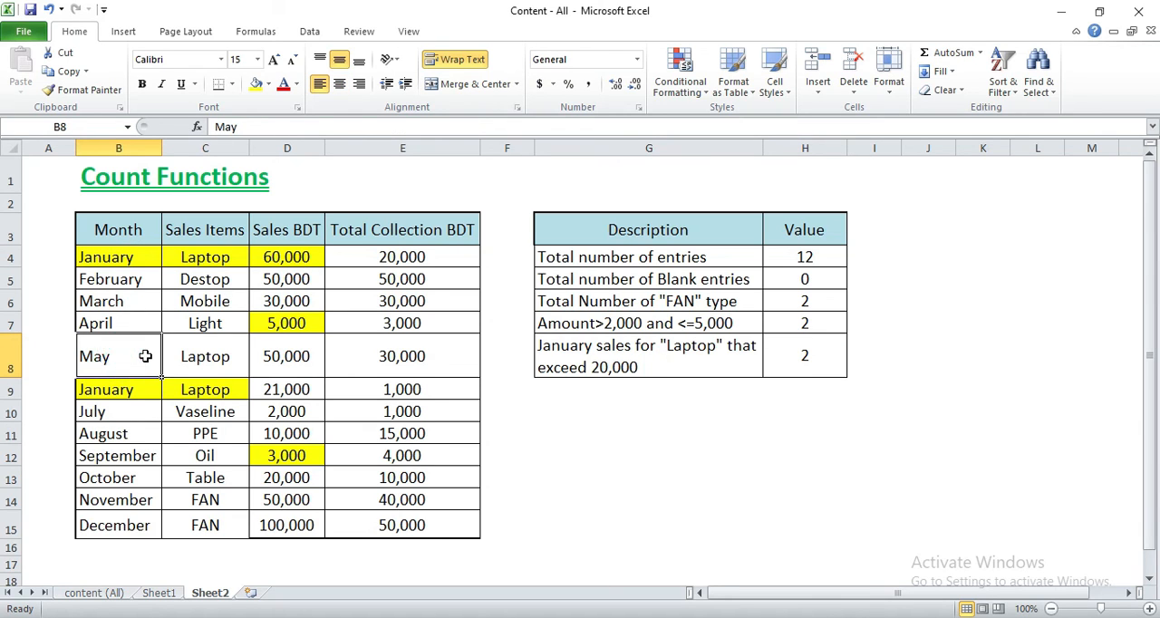
text(janu)
key(Return)
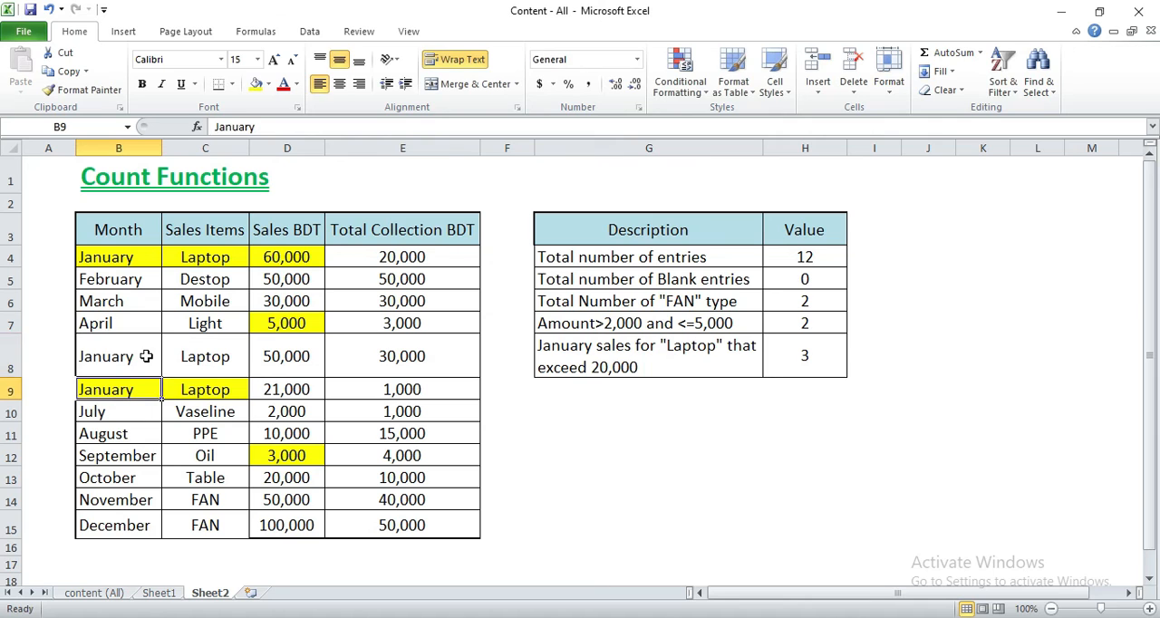
click(815, 359)
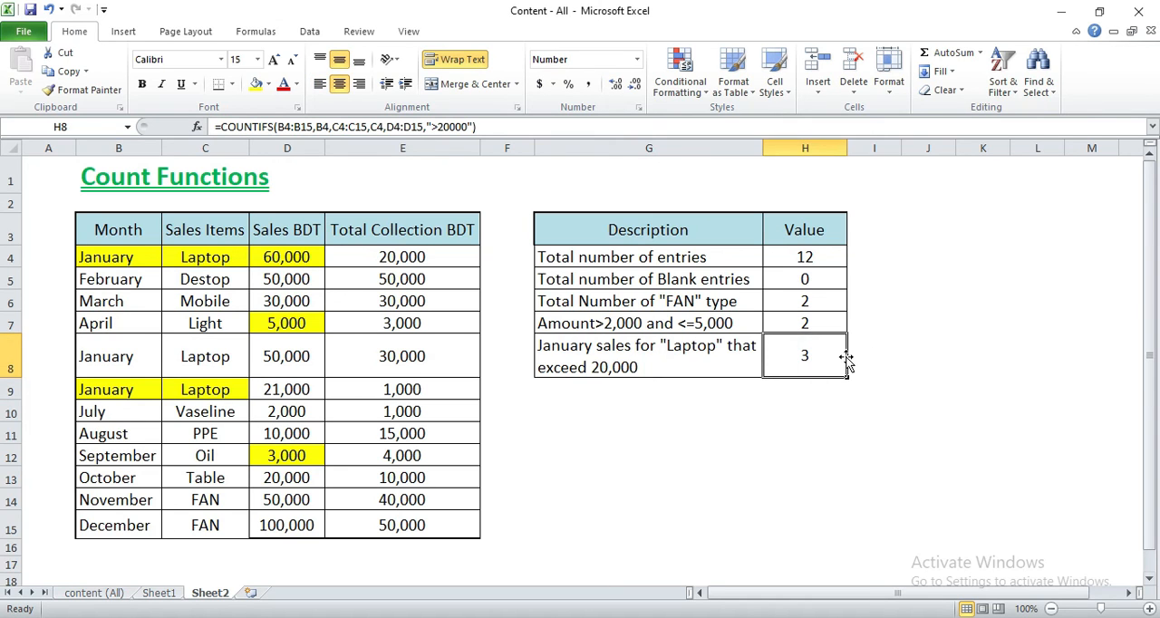
- Fill the other matching January Laptop cells, B8:D8 and C9:D9, with yellow
drag(116, 365, 286, 358)
click(256, 84)
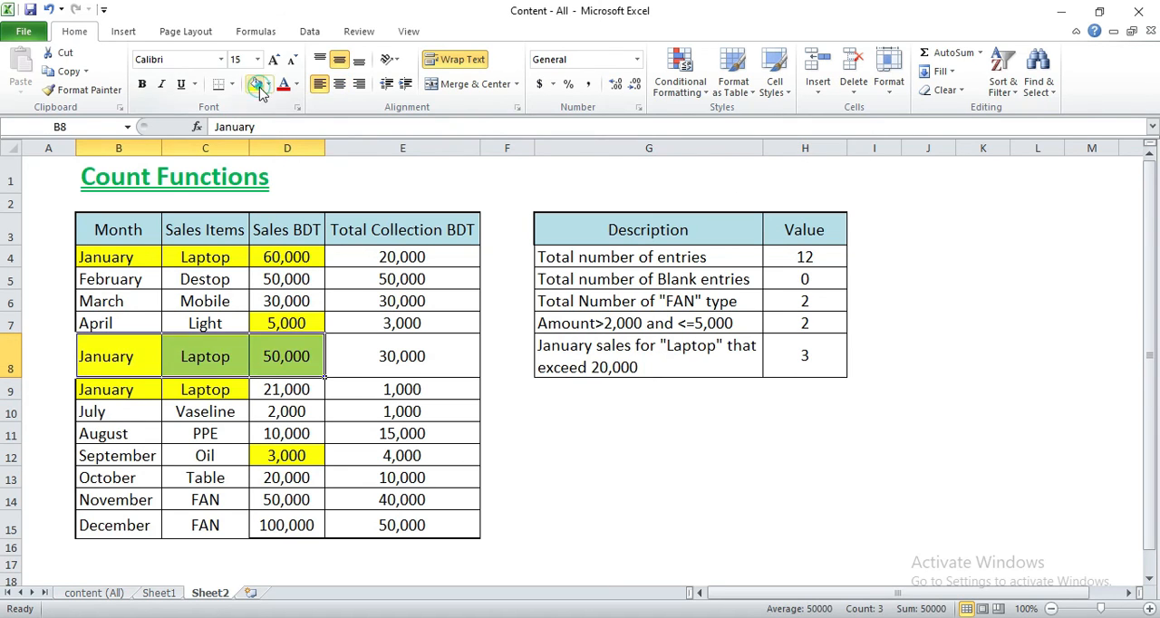
click(130, 259)
click(205, 258)
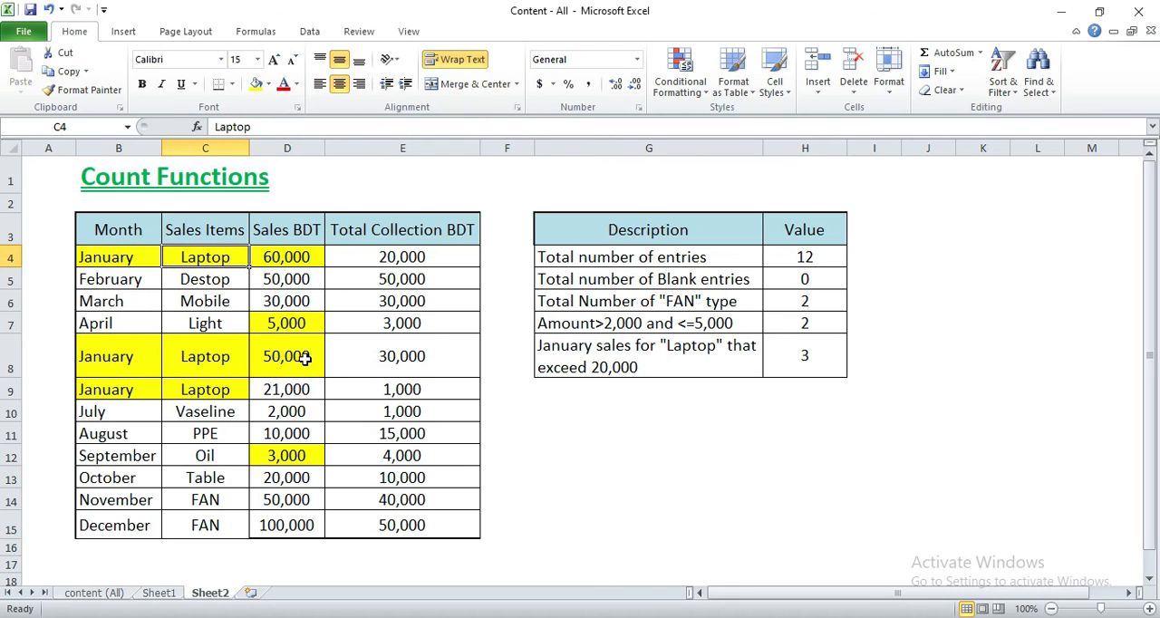
drag(233, 389, 294, 390)
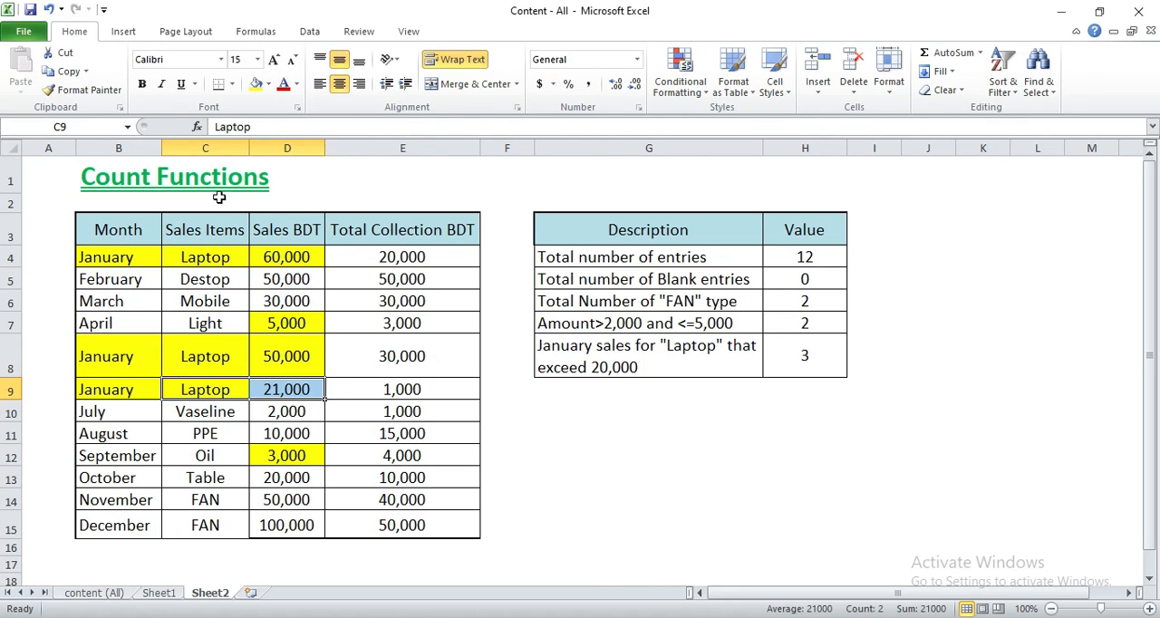
click(256, 84)
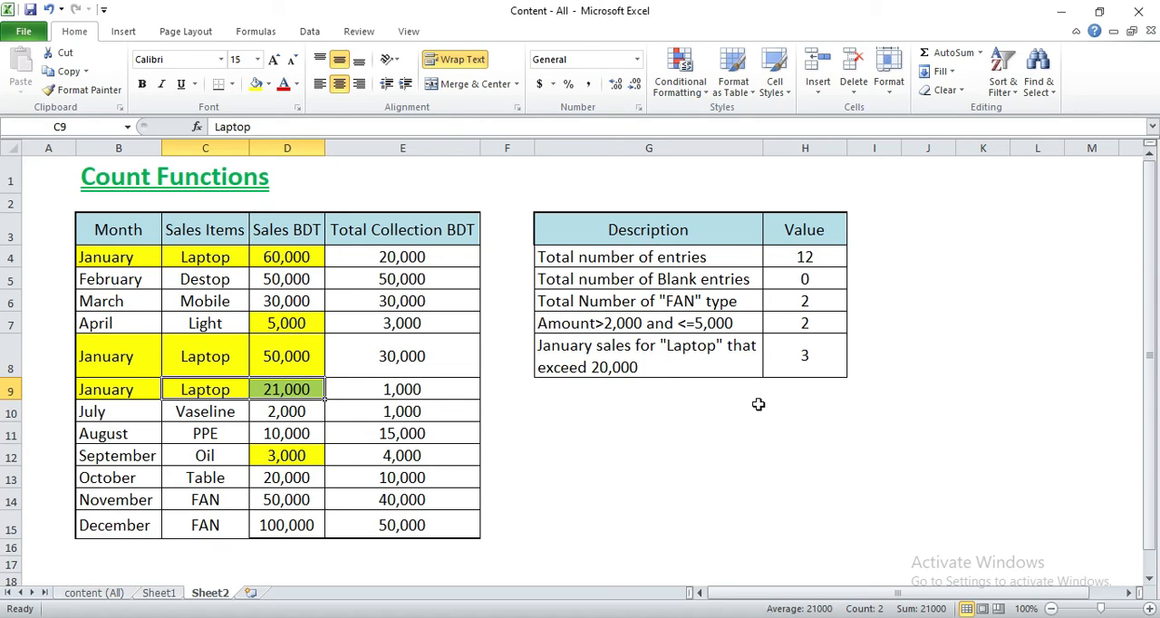
click(733, 459)
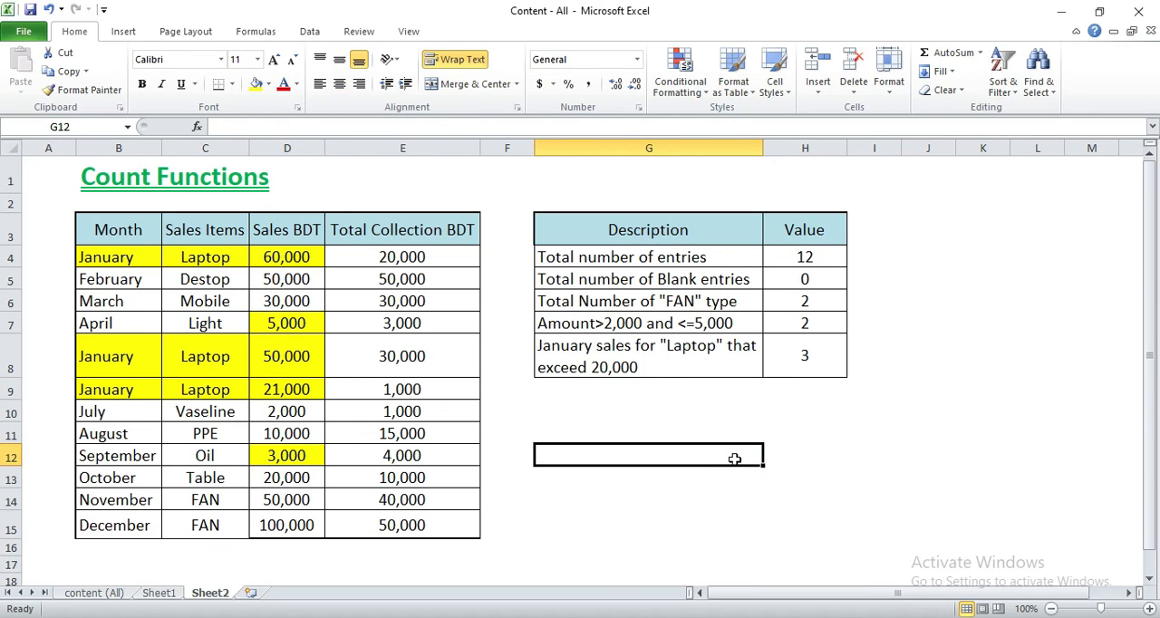